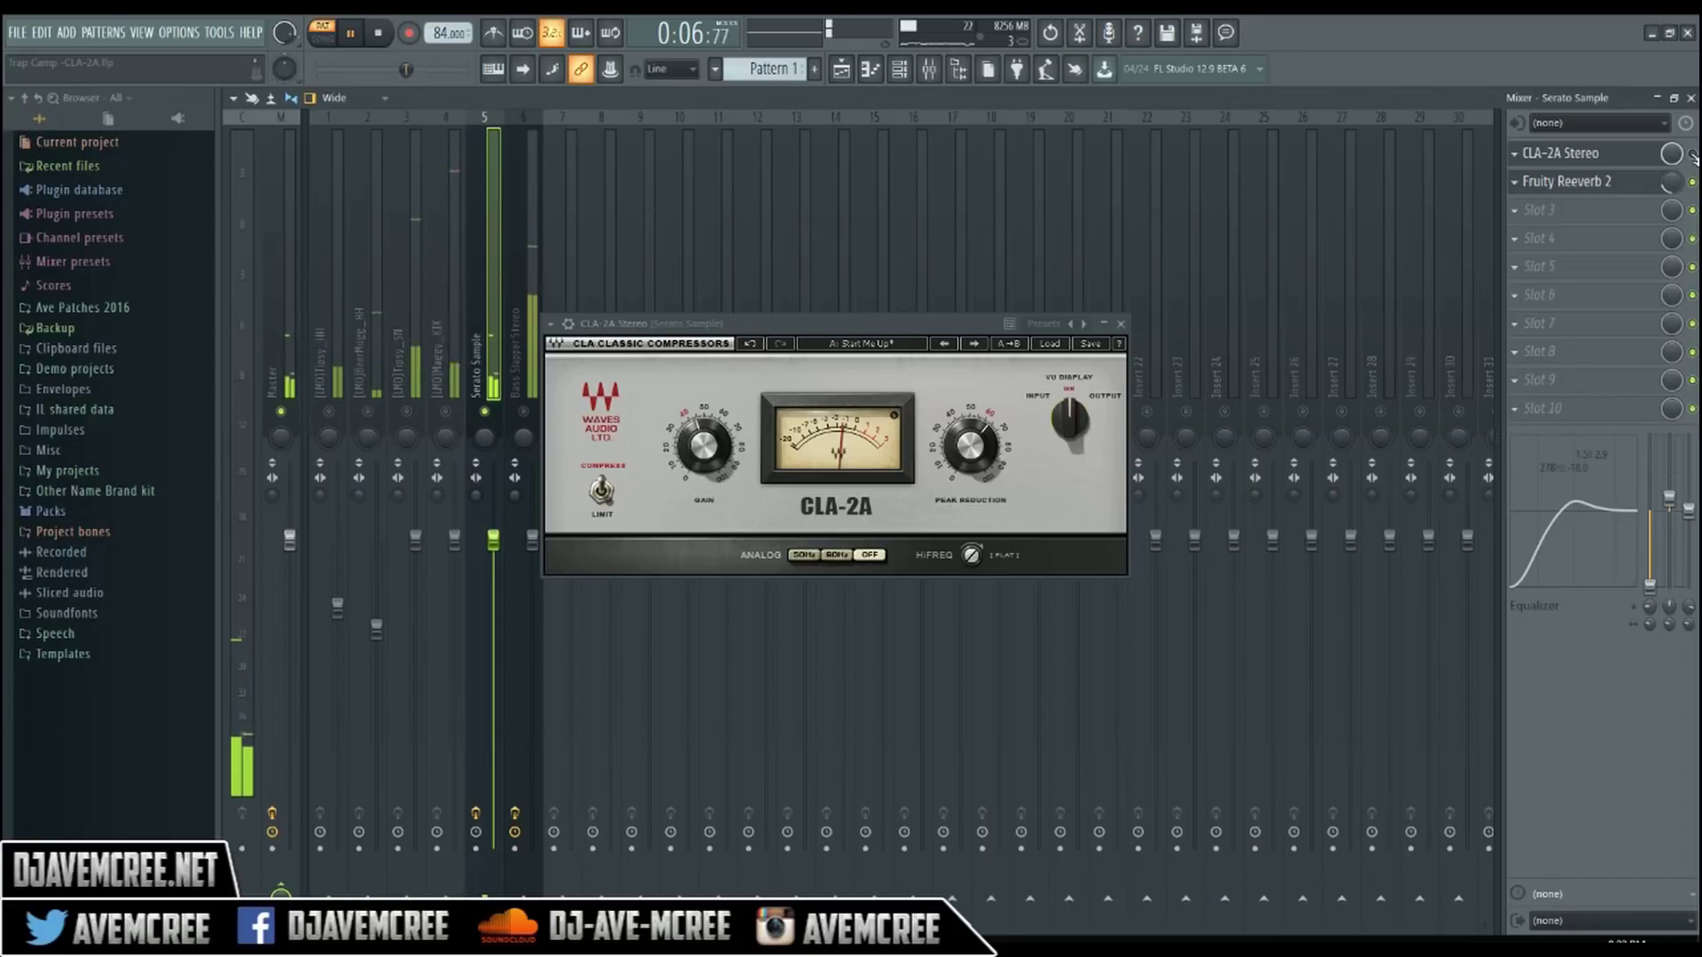
Step: Review the Serato Sample notes in the piano roll with the compressor window moved aside, and return to the mixer
left_click(1690, 99)
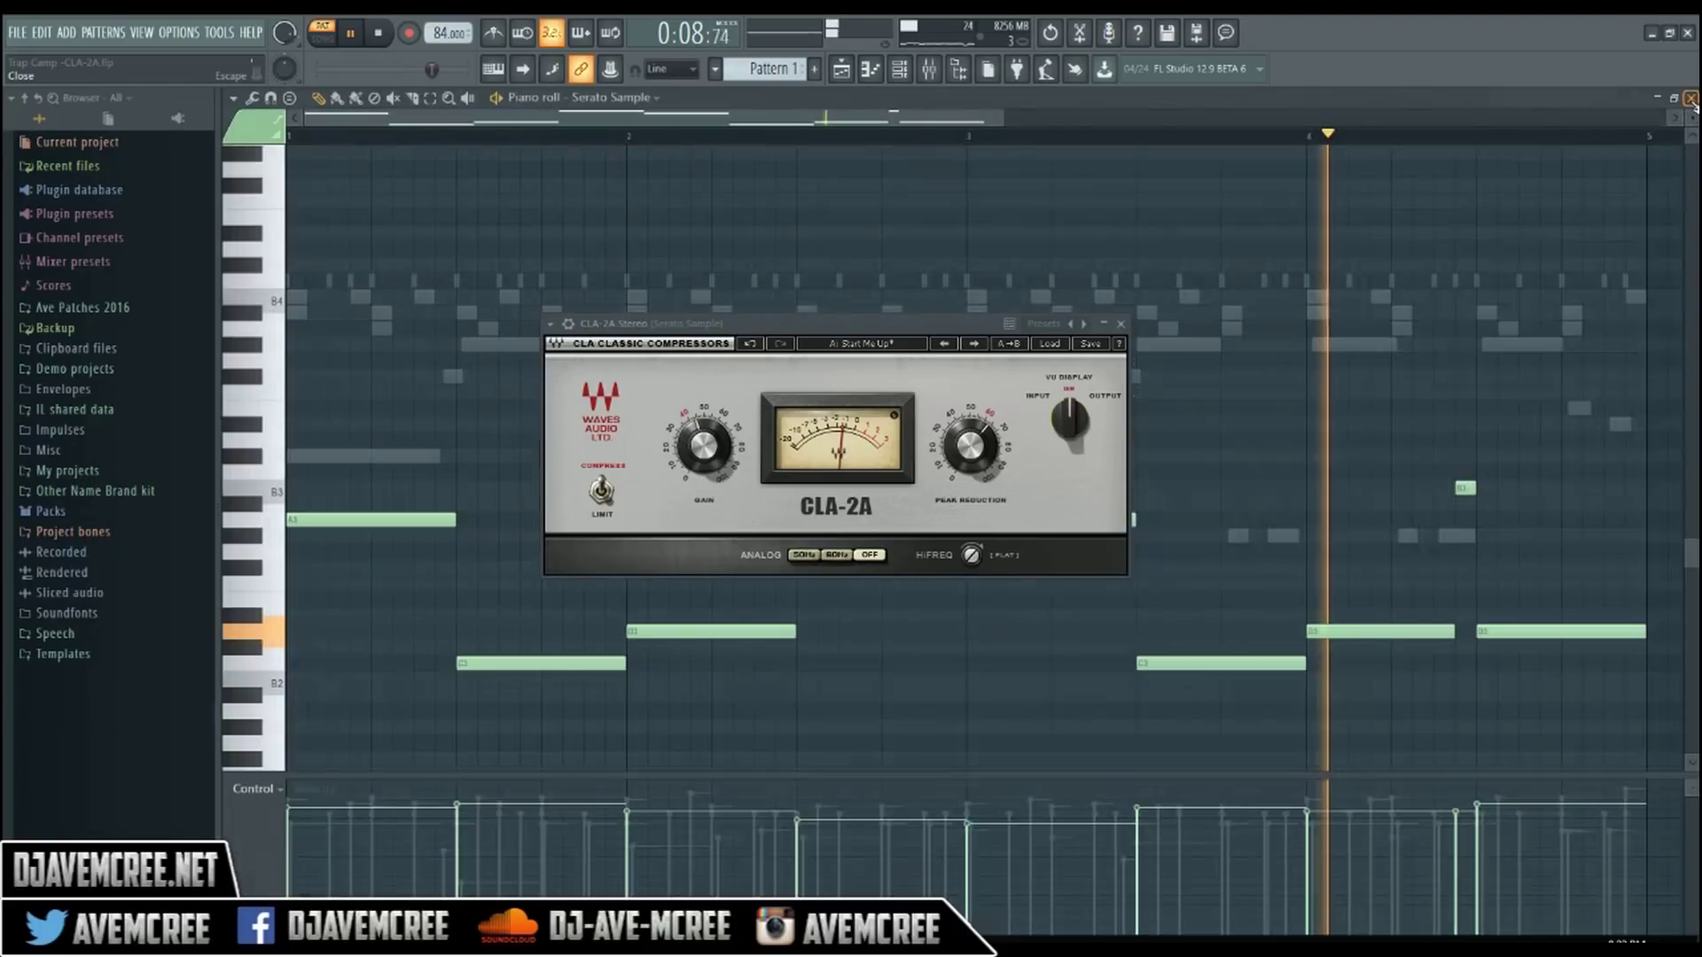
left_click_drag(844, 325, 891, 318)
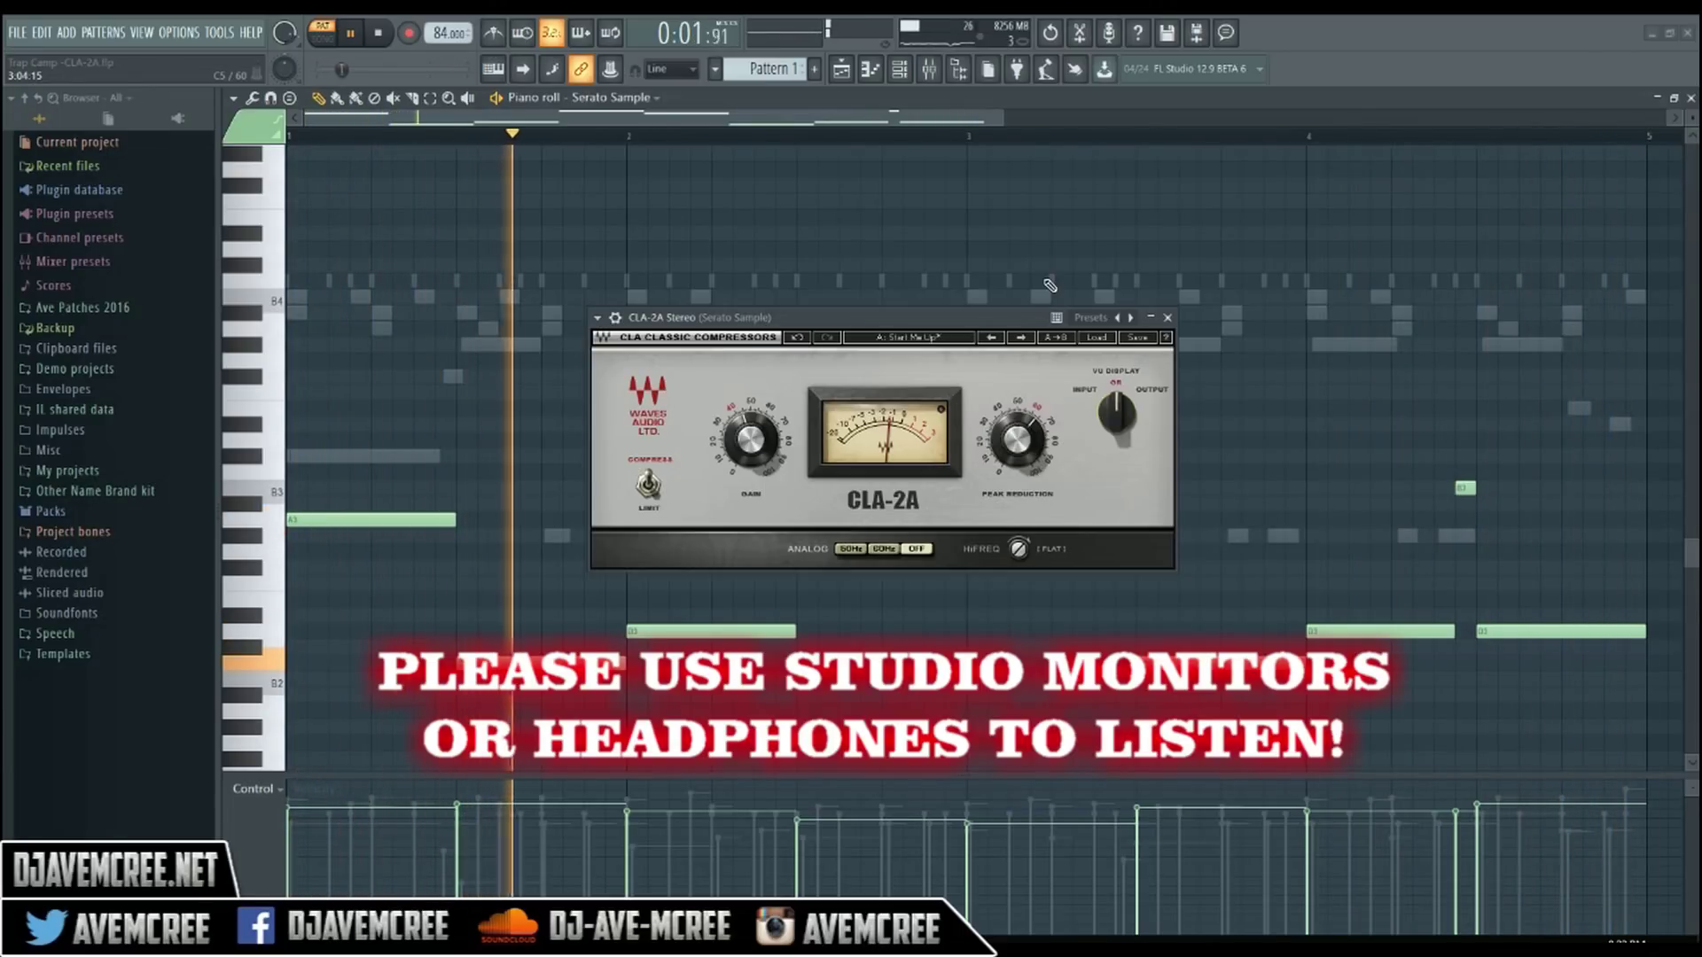
left_click(929, 69)
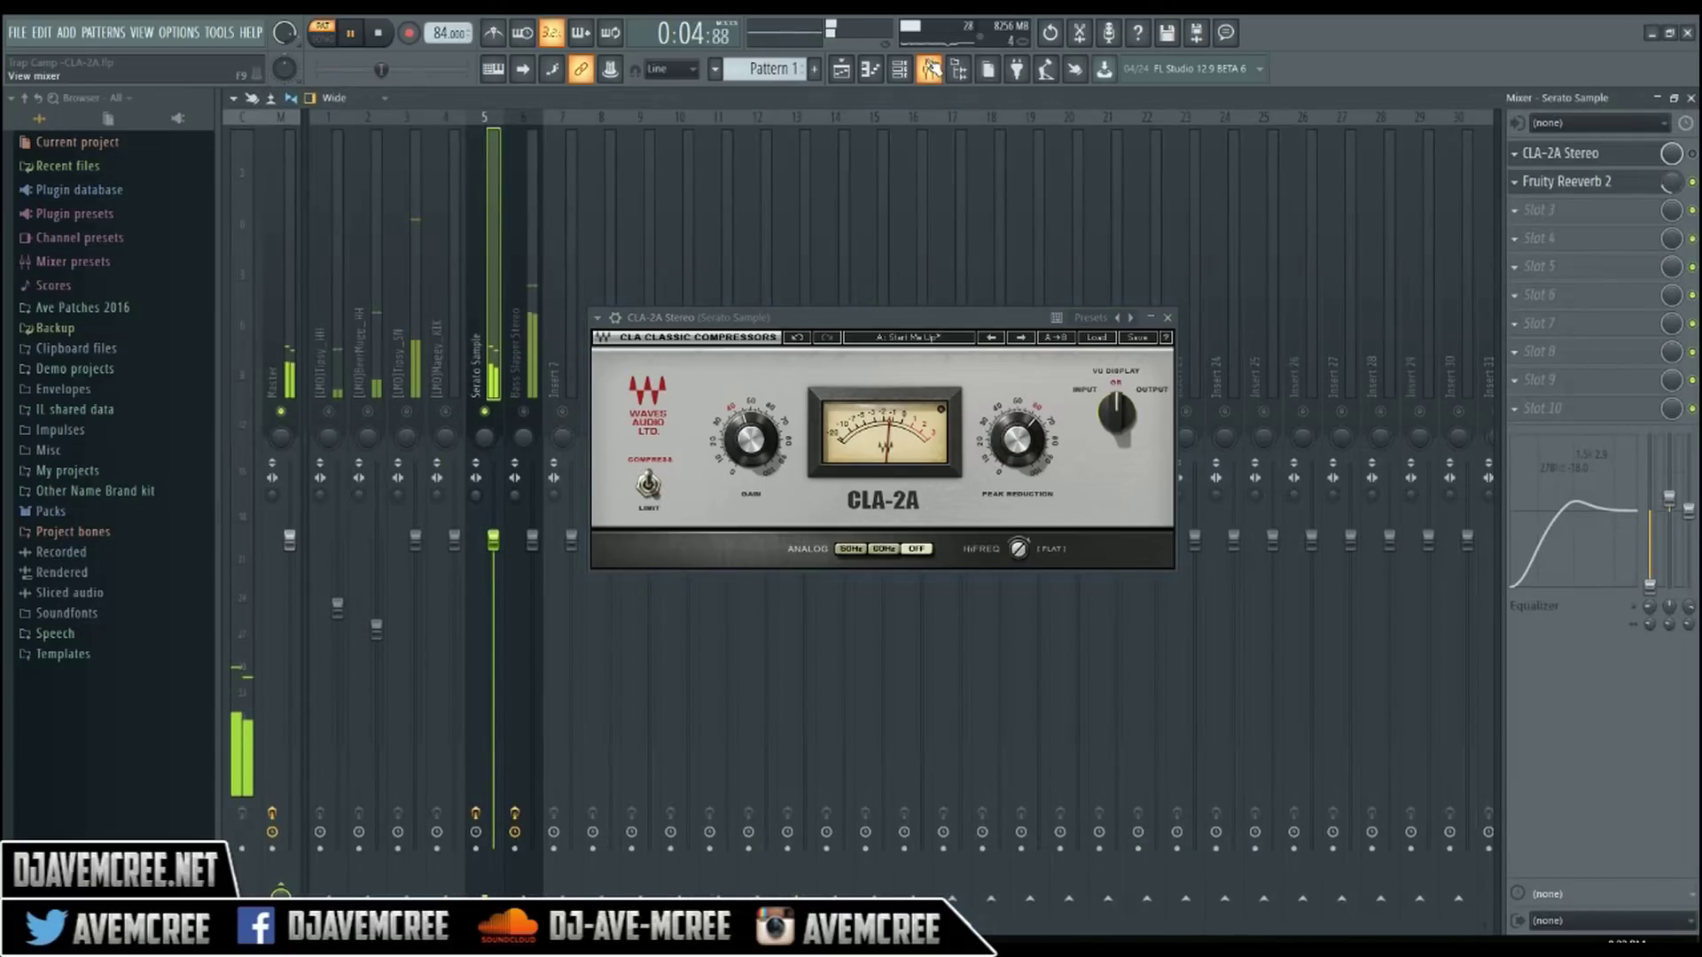
Step: Enable the CLA-2A compressor on the Serato Sample mixer track and watch its gain reduction meter during playback
left_click(1691, 153)
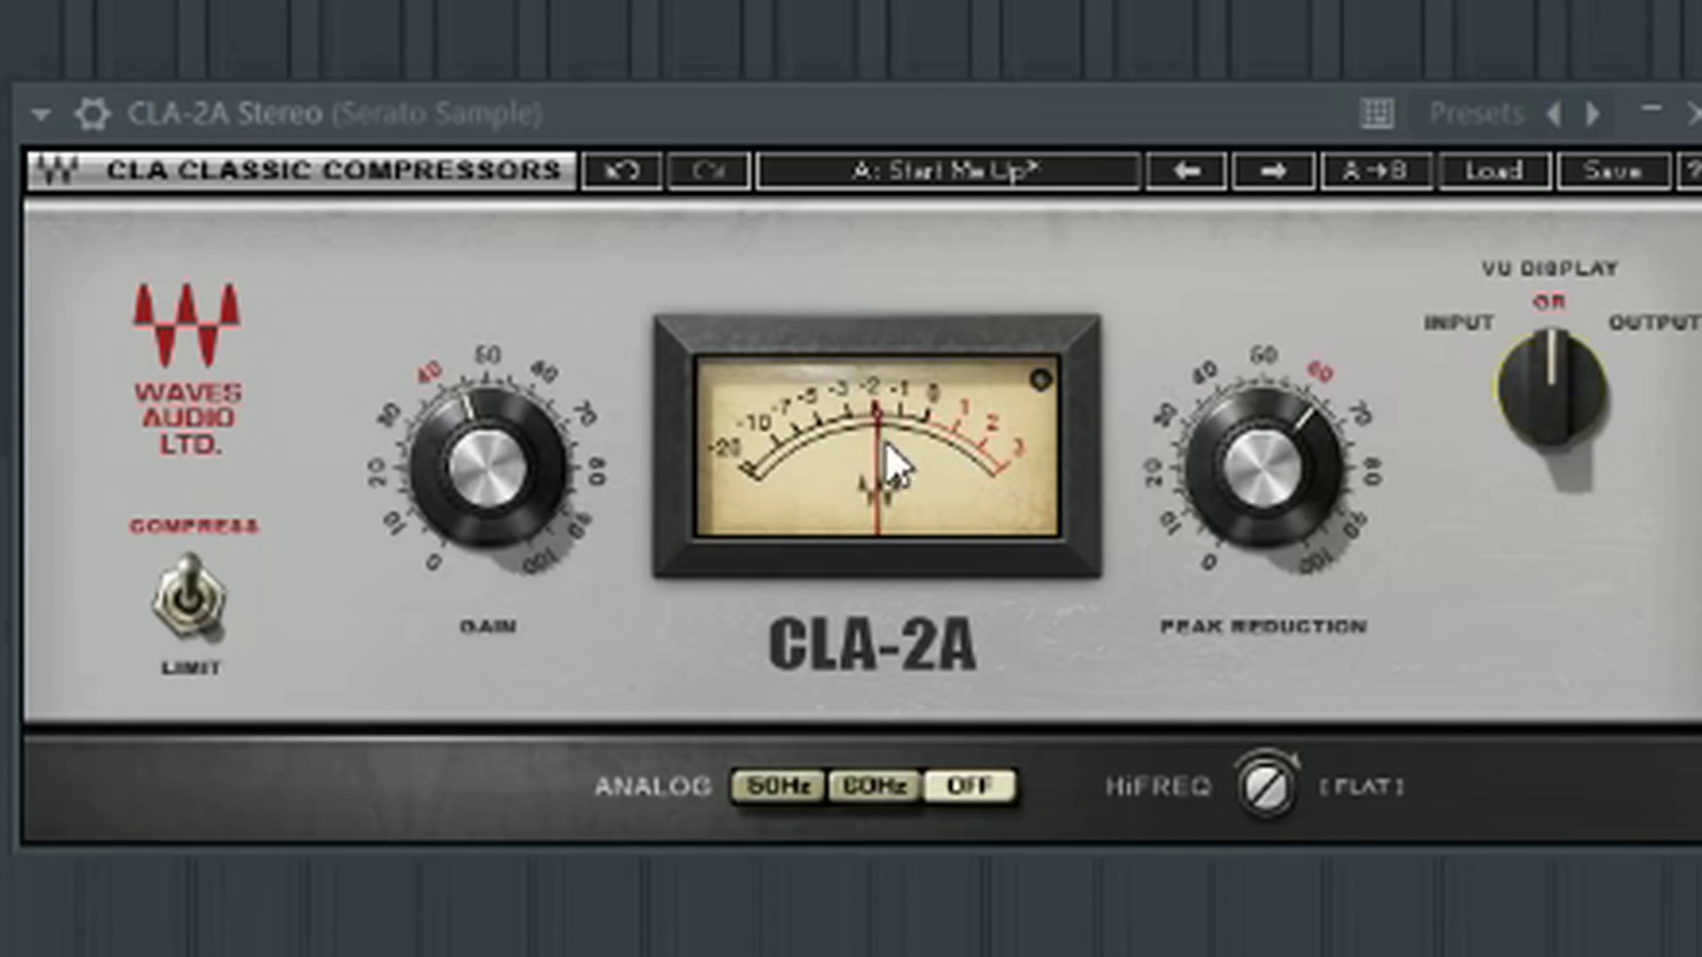
left_click(782, 494)
left_click(780, 493)
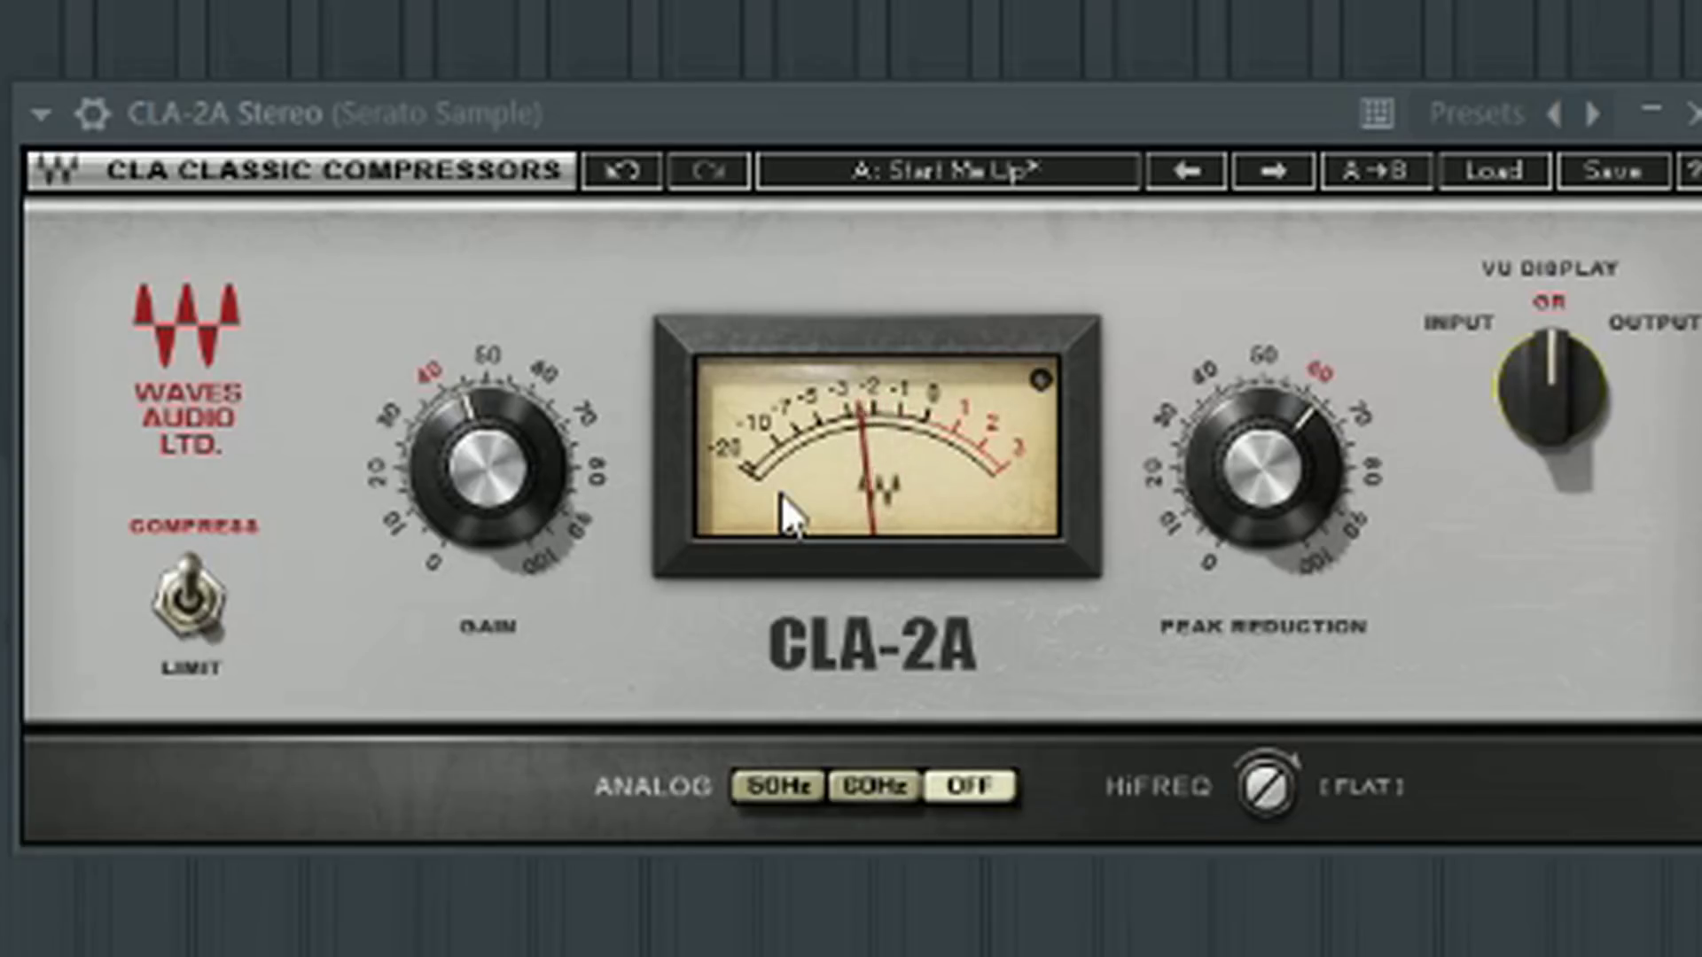
left_click(780, 492)
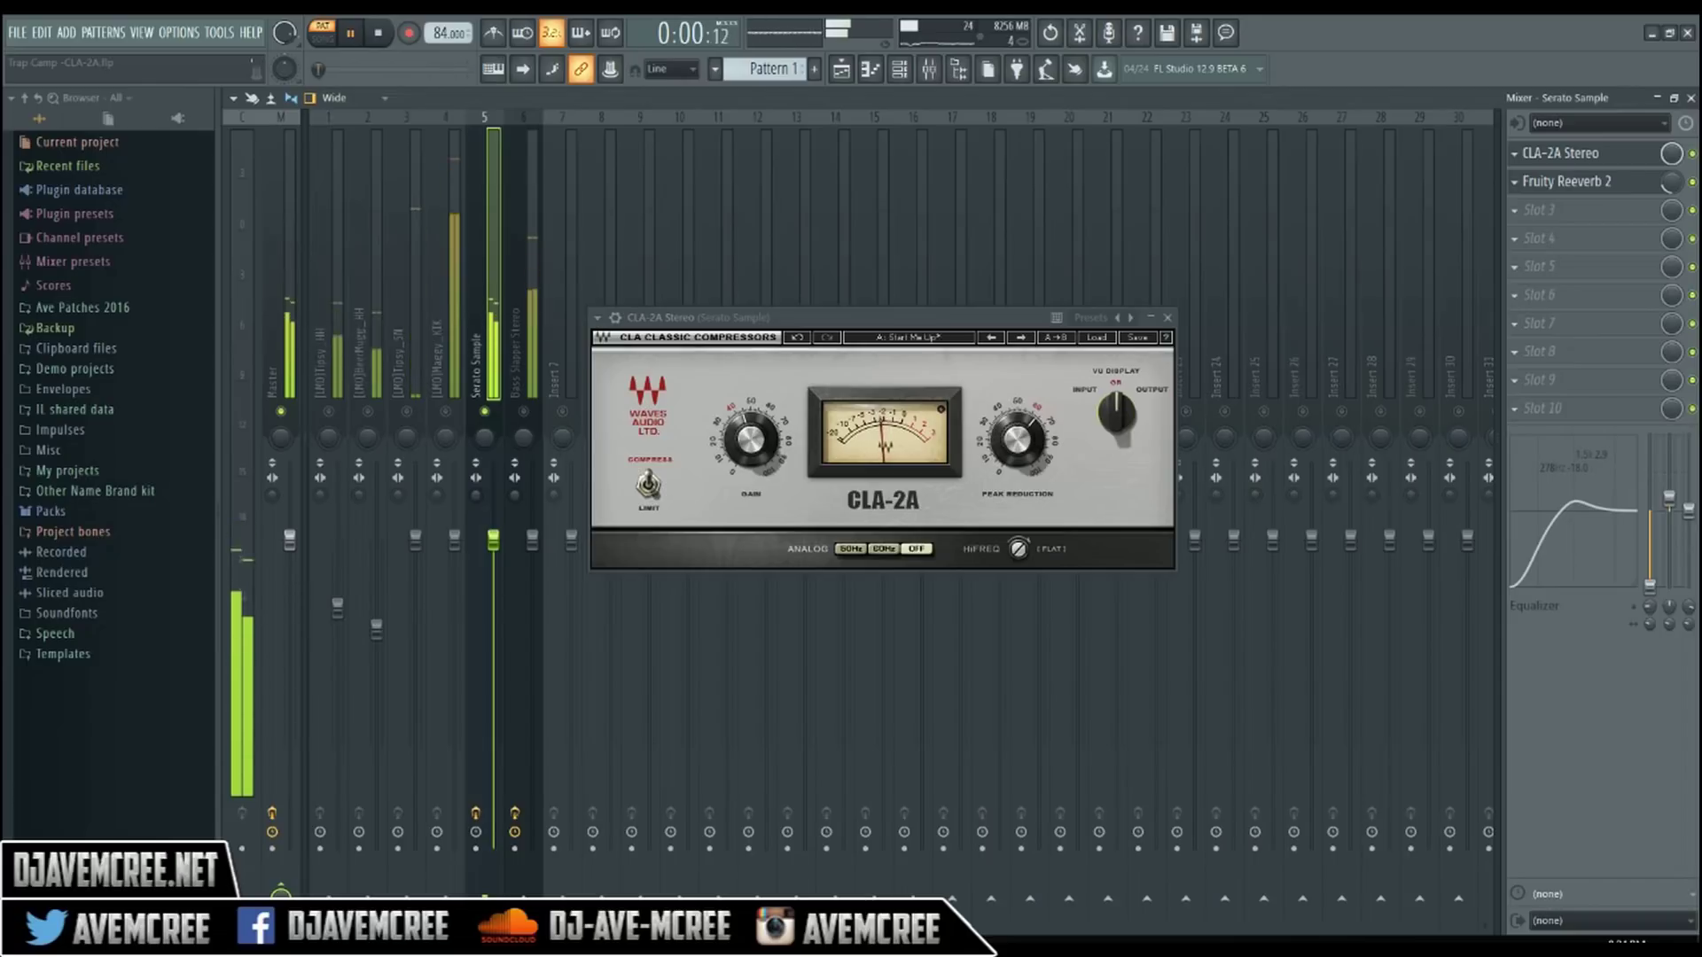
Step: Lower the peak reduction on the Serato Sample compressor to about 50, raise it again and set the gain to about 39
left_click_drag(991, 427, 991, 416)
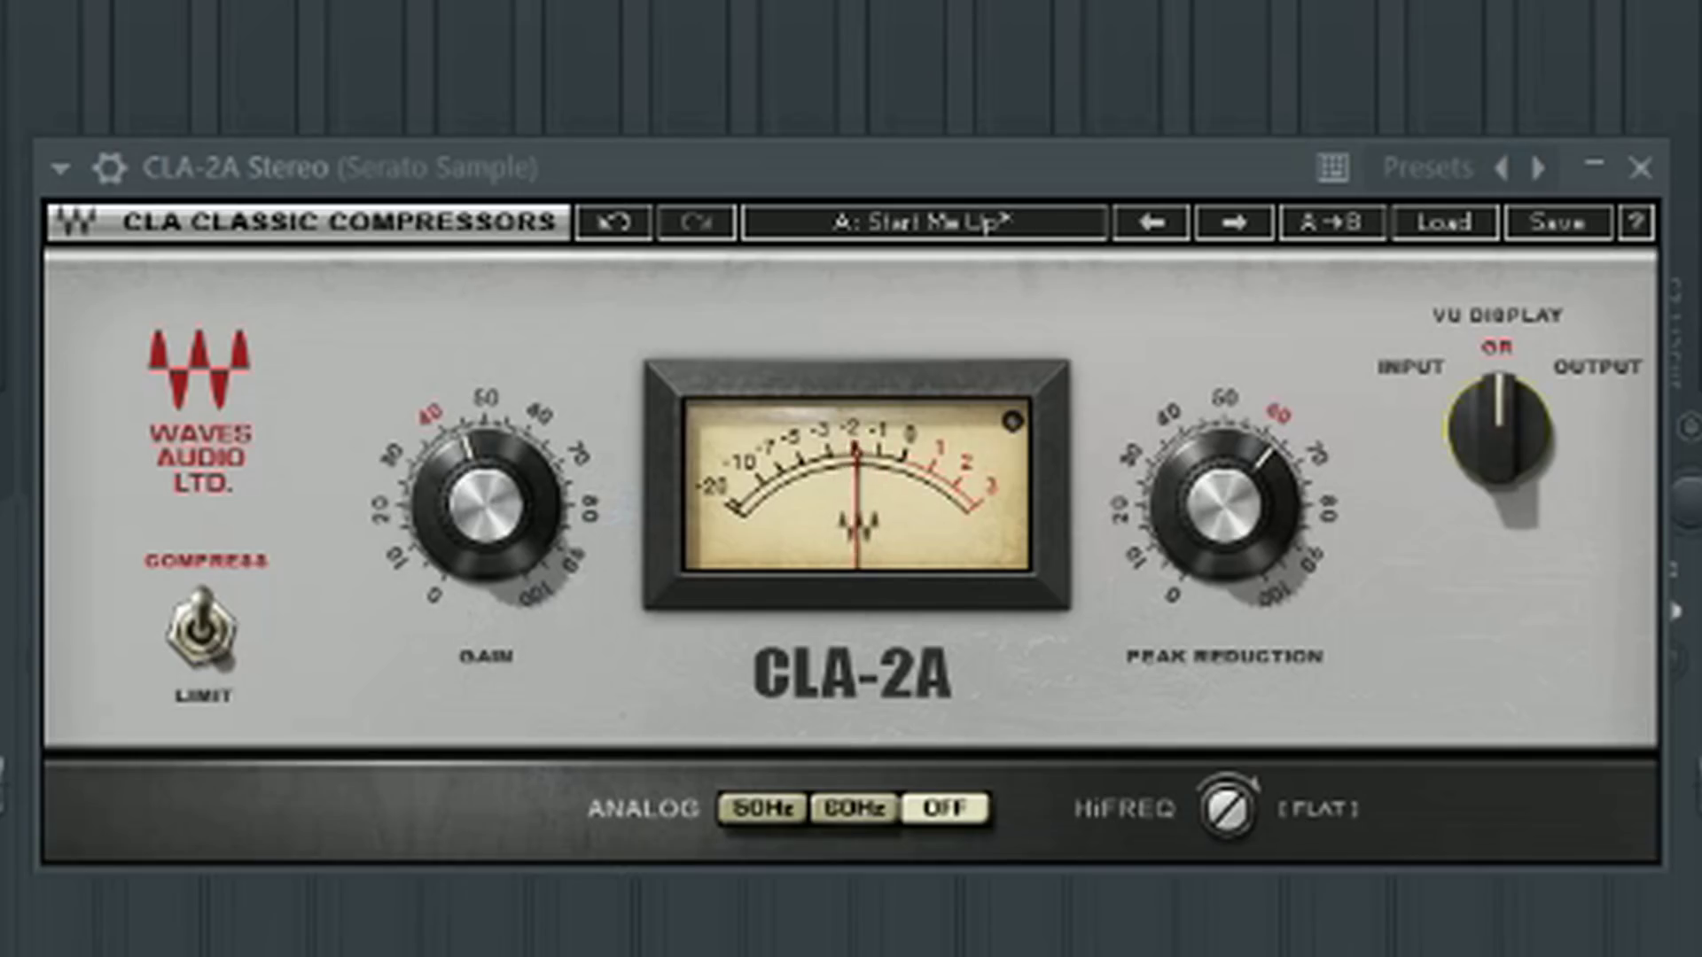
left_click(486, 504)
mouse_move(486, 503)
left_mouse_down()
mouse_move(486, 478)
mouse_move(486, 502)
left_mouse_up()
left_click_drag(1219, 506, 1219, 516)
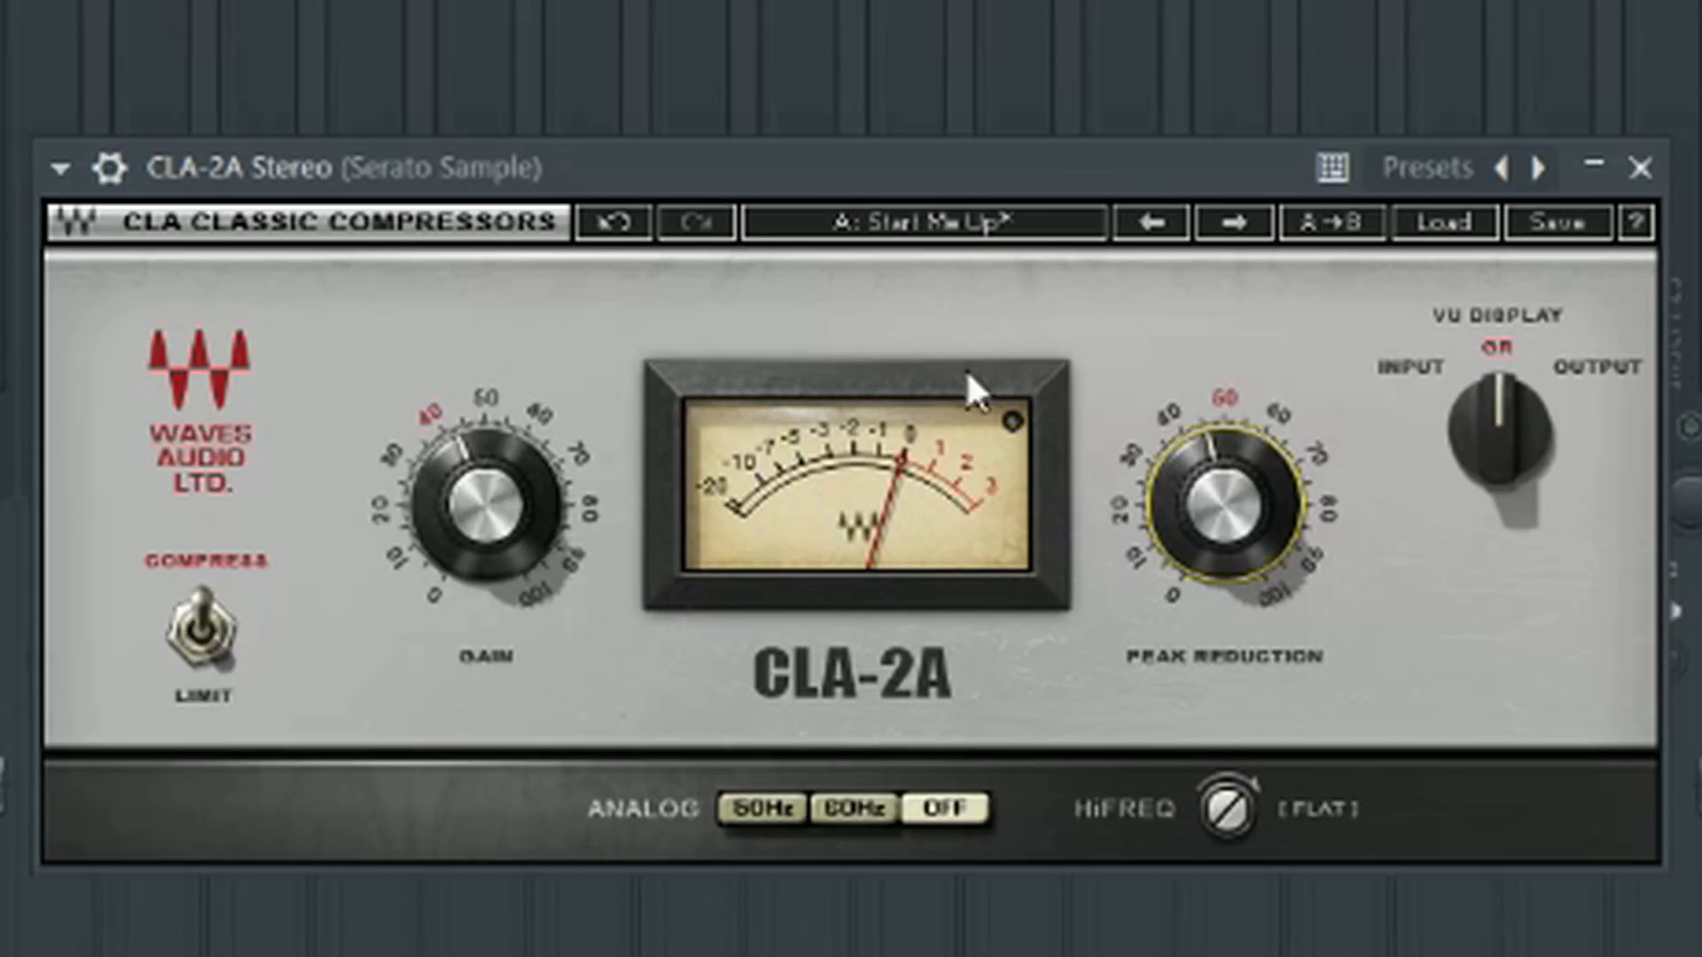
left_click_drag(1225, 506, 1225, 503)
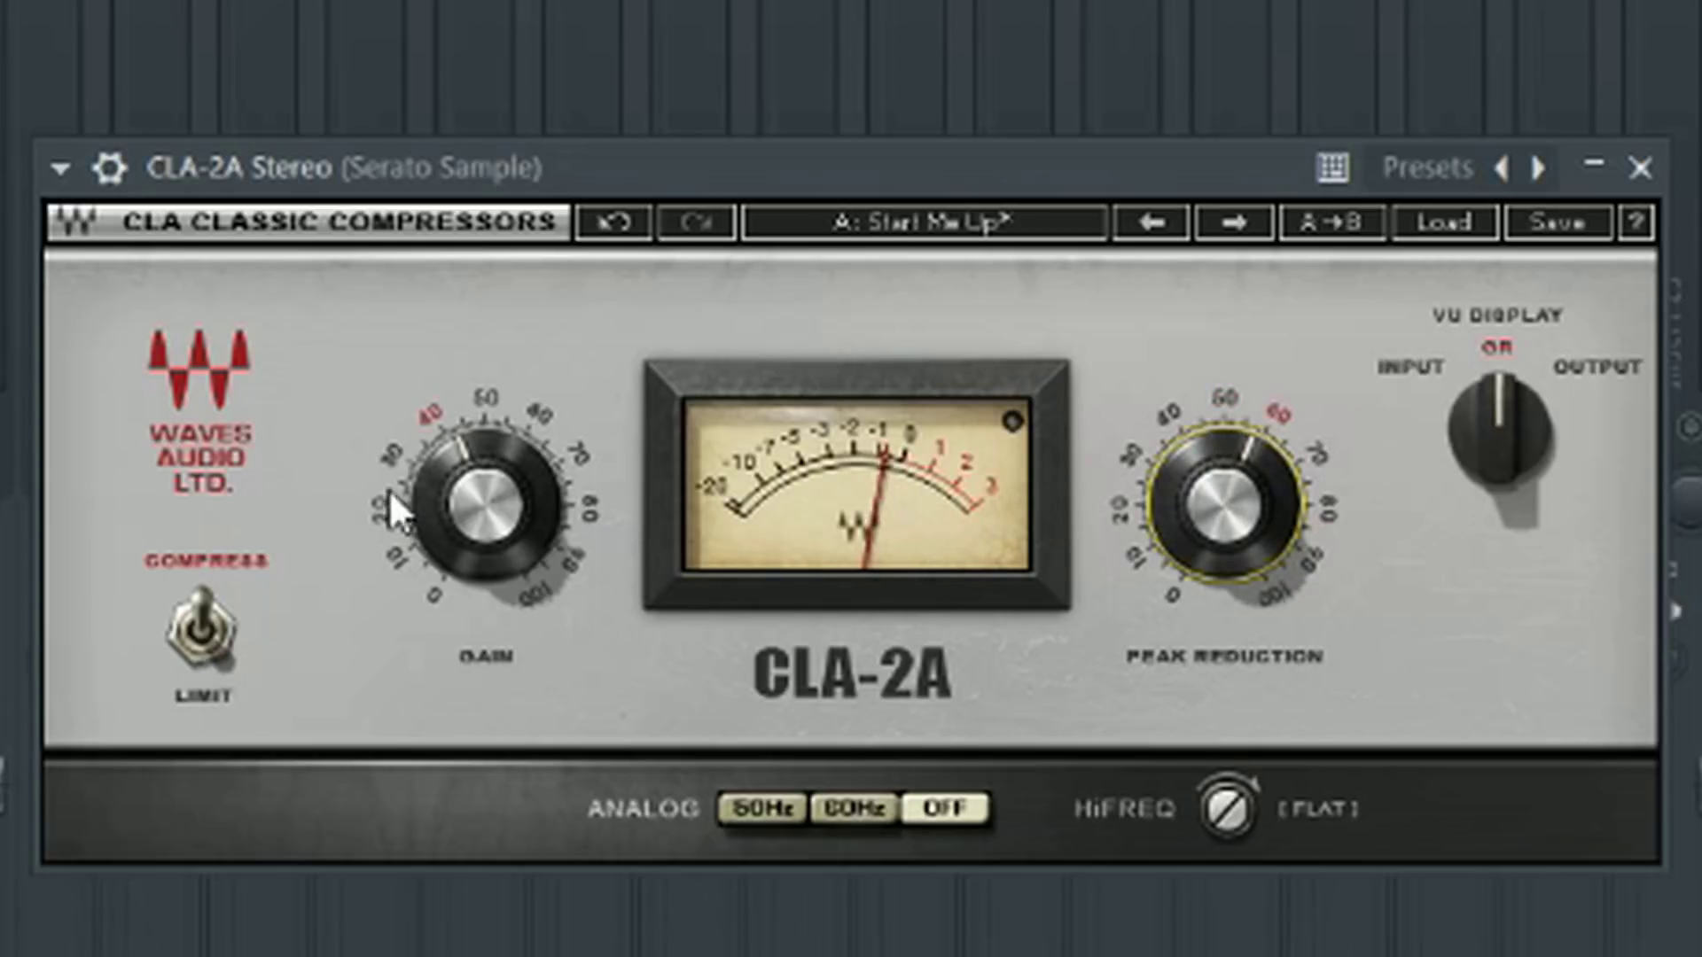
left_click(485, 504)
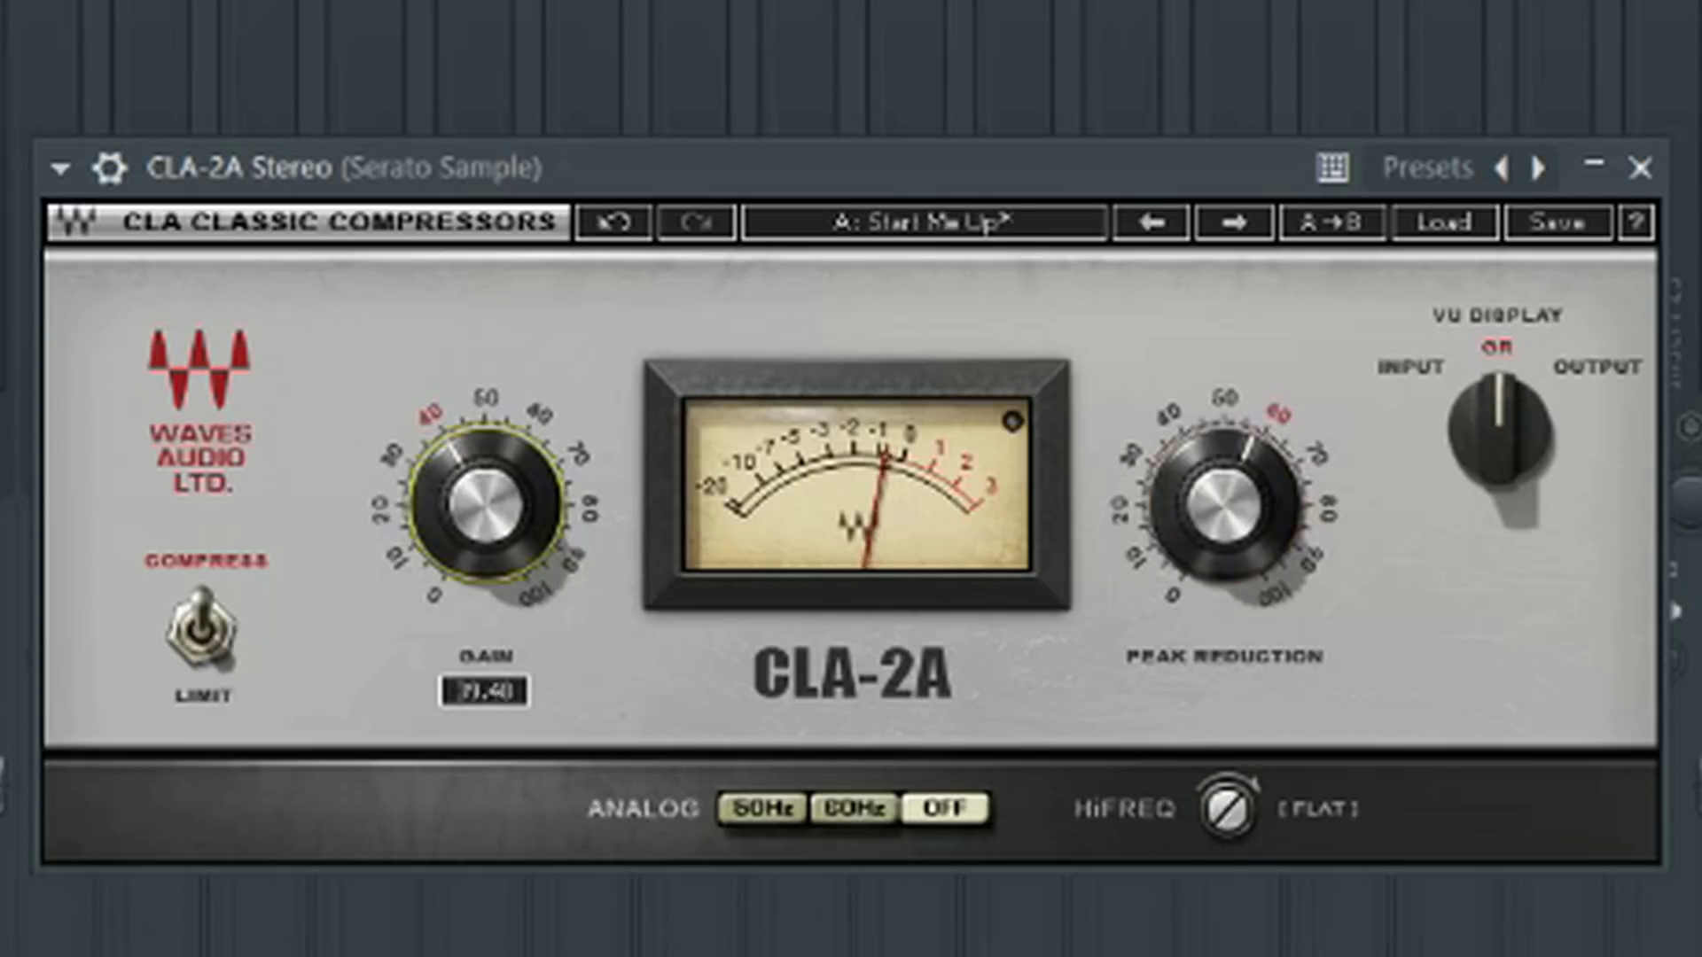
Step: Fine-tune the Serato Sample compressor's gain and set its peak reduction to about 60
left_click_drag(1222, 483, 1222, 457)
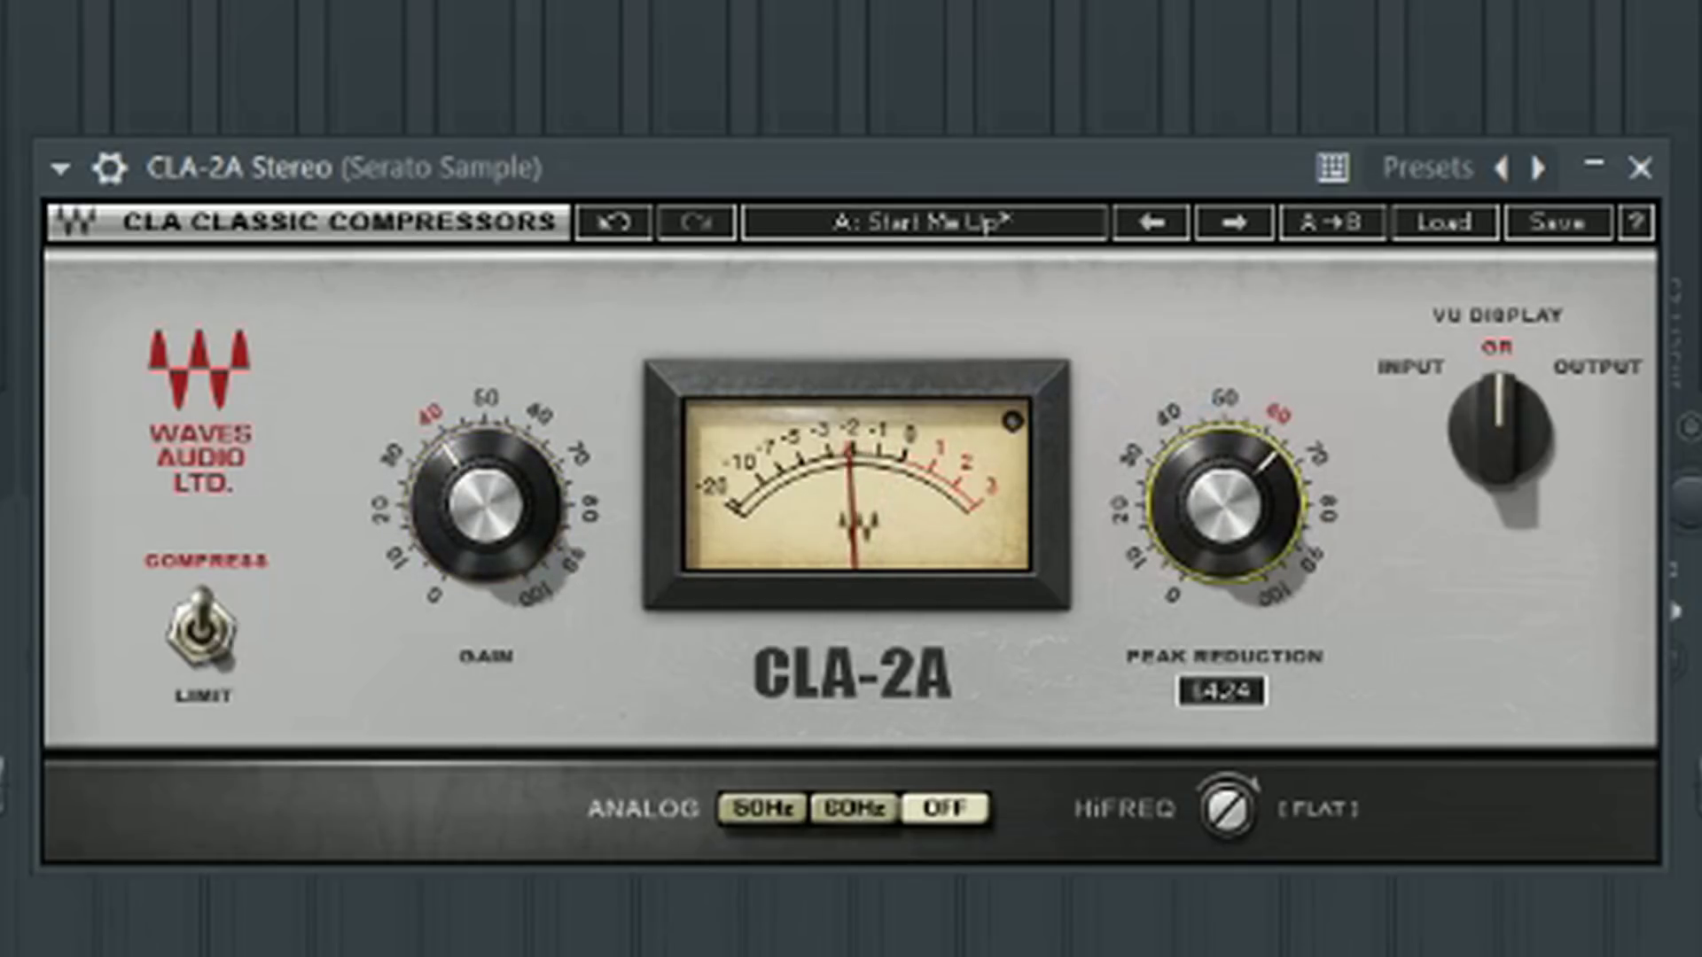
left_click_drag(486, 483, 486, 486)
left_click_drag(1017, 439, 951, 445)
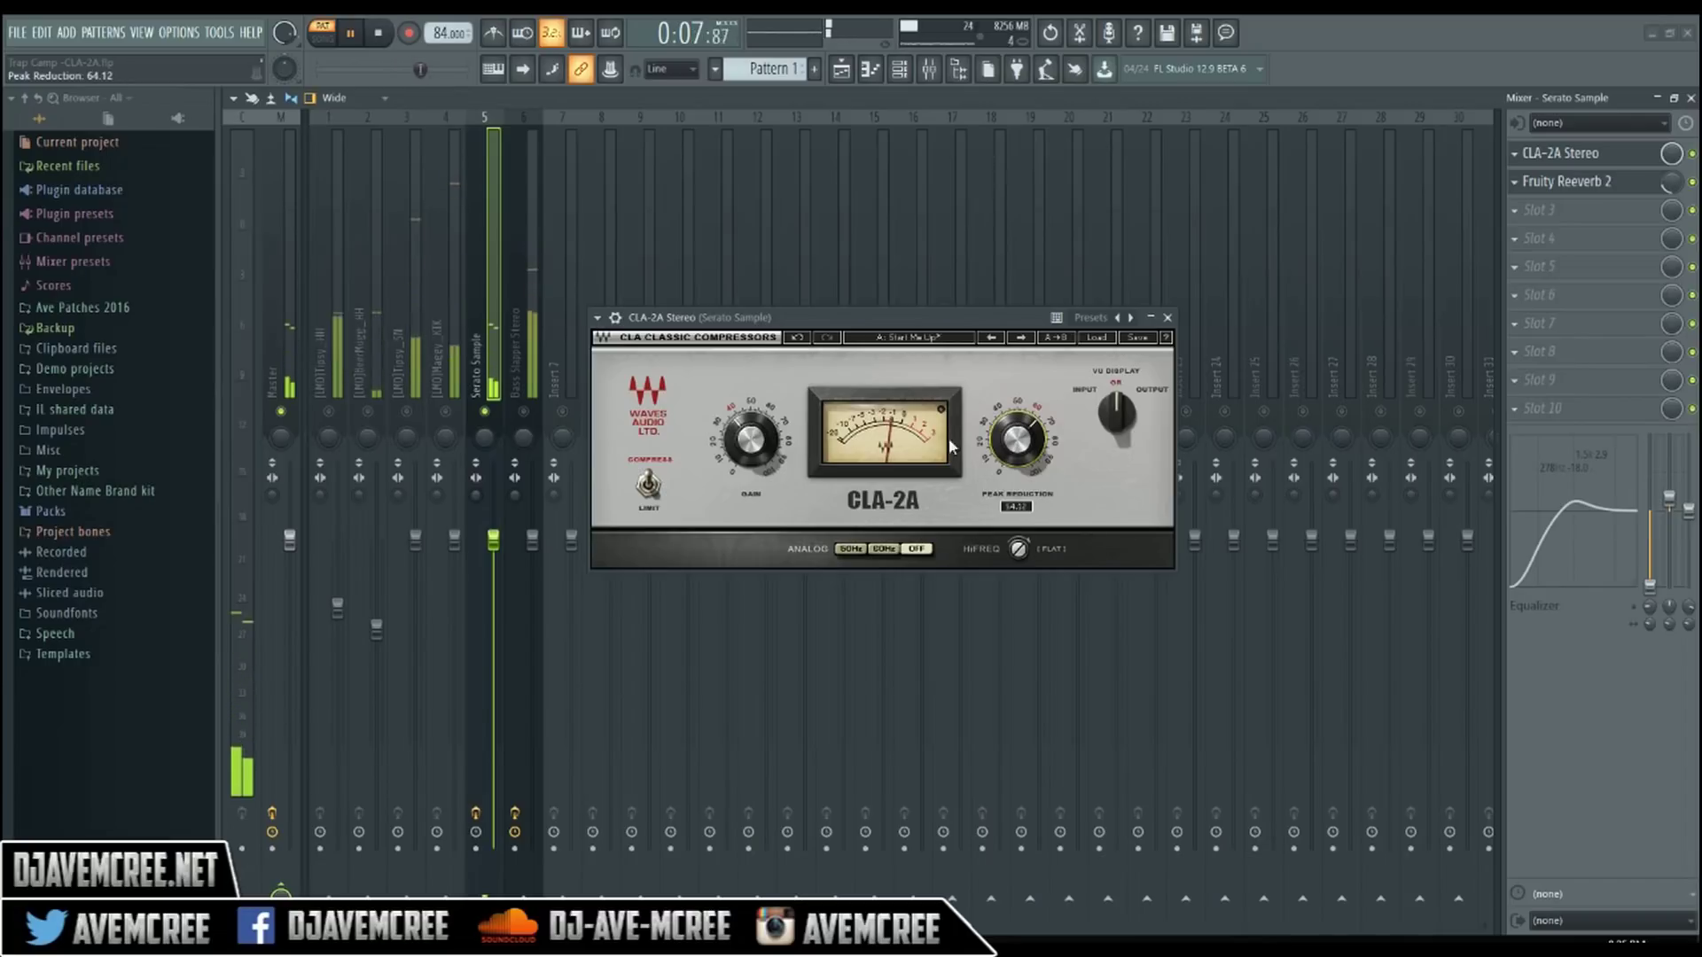
left_click_drag(751, 439, 751, 434)
left_click_drag(991, 434, 990, 438)
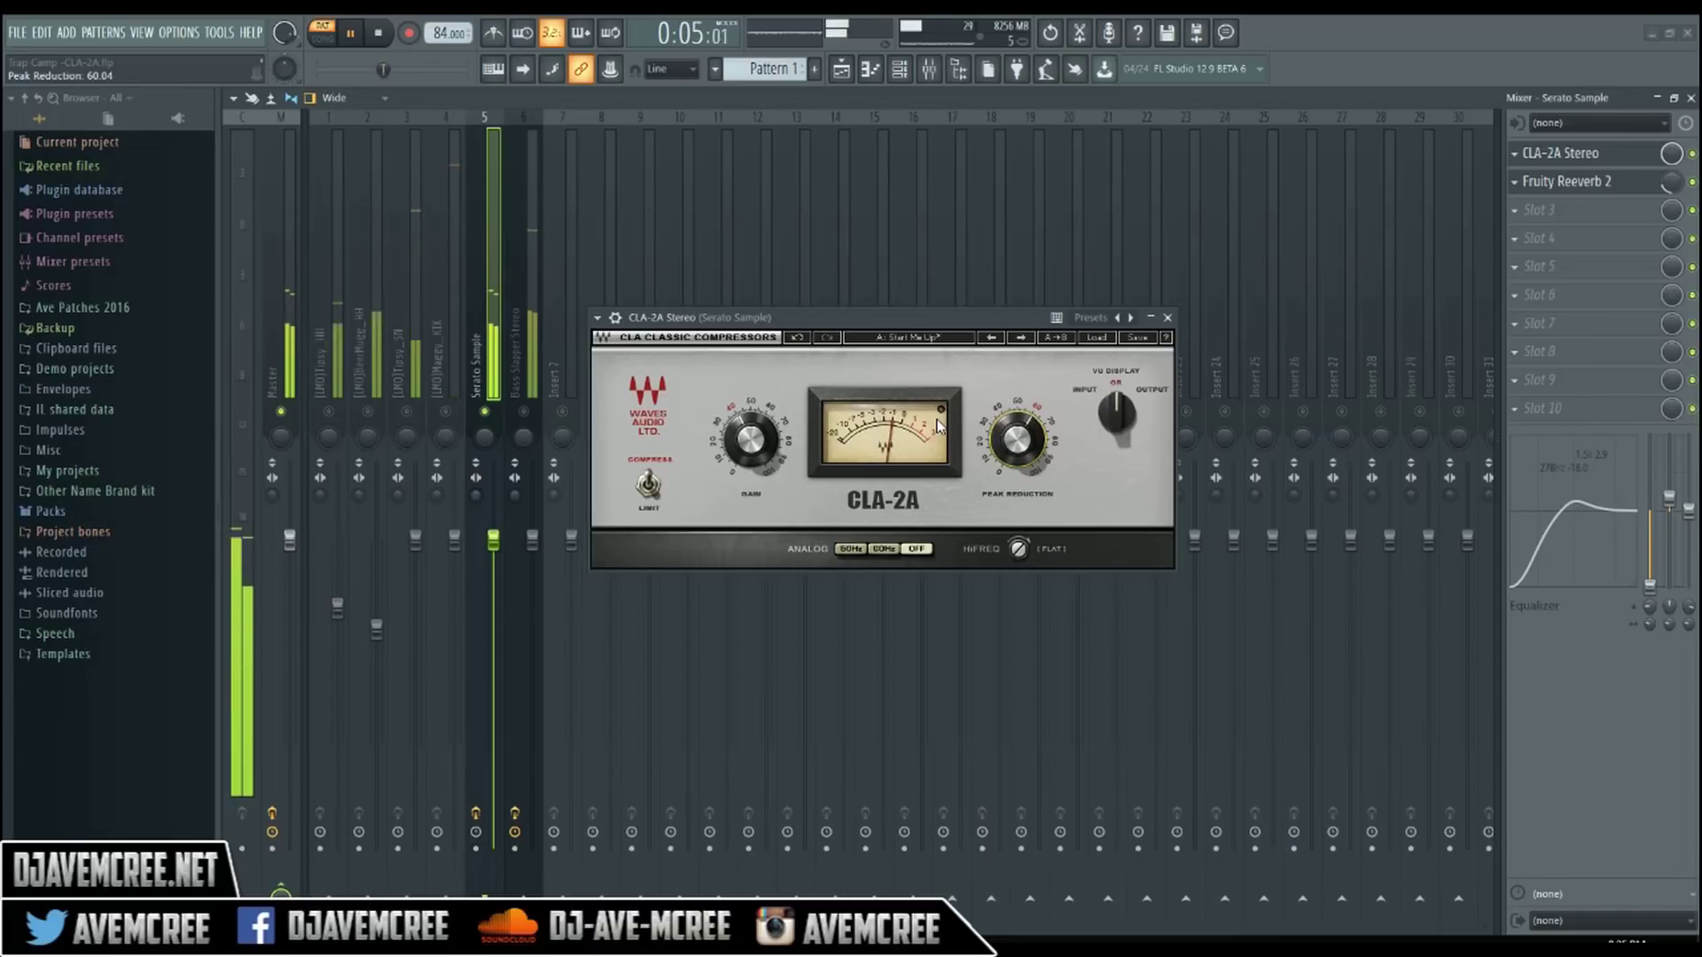
Step: Solo the Bass Slapper Stereo mixer track, close the Serato Sample compressor and open the CLA-2A on the bass track
right_click(524, 412)
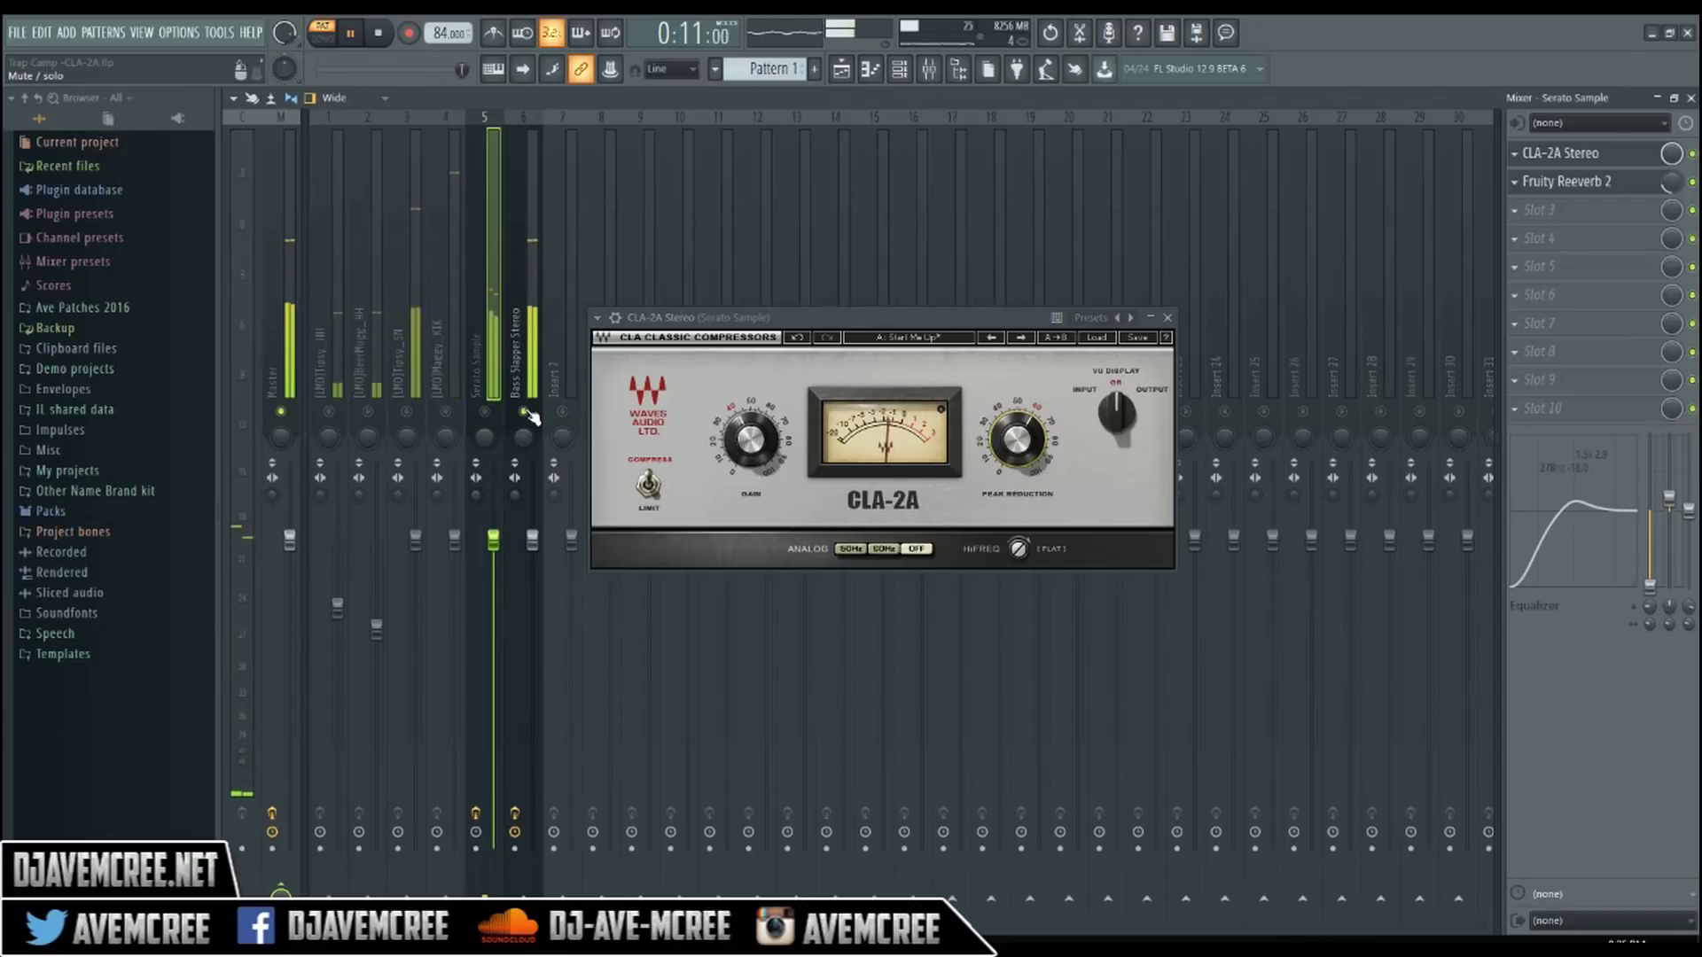
left_click(1167, 317)
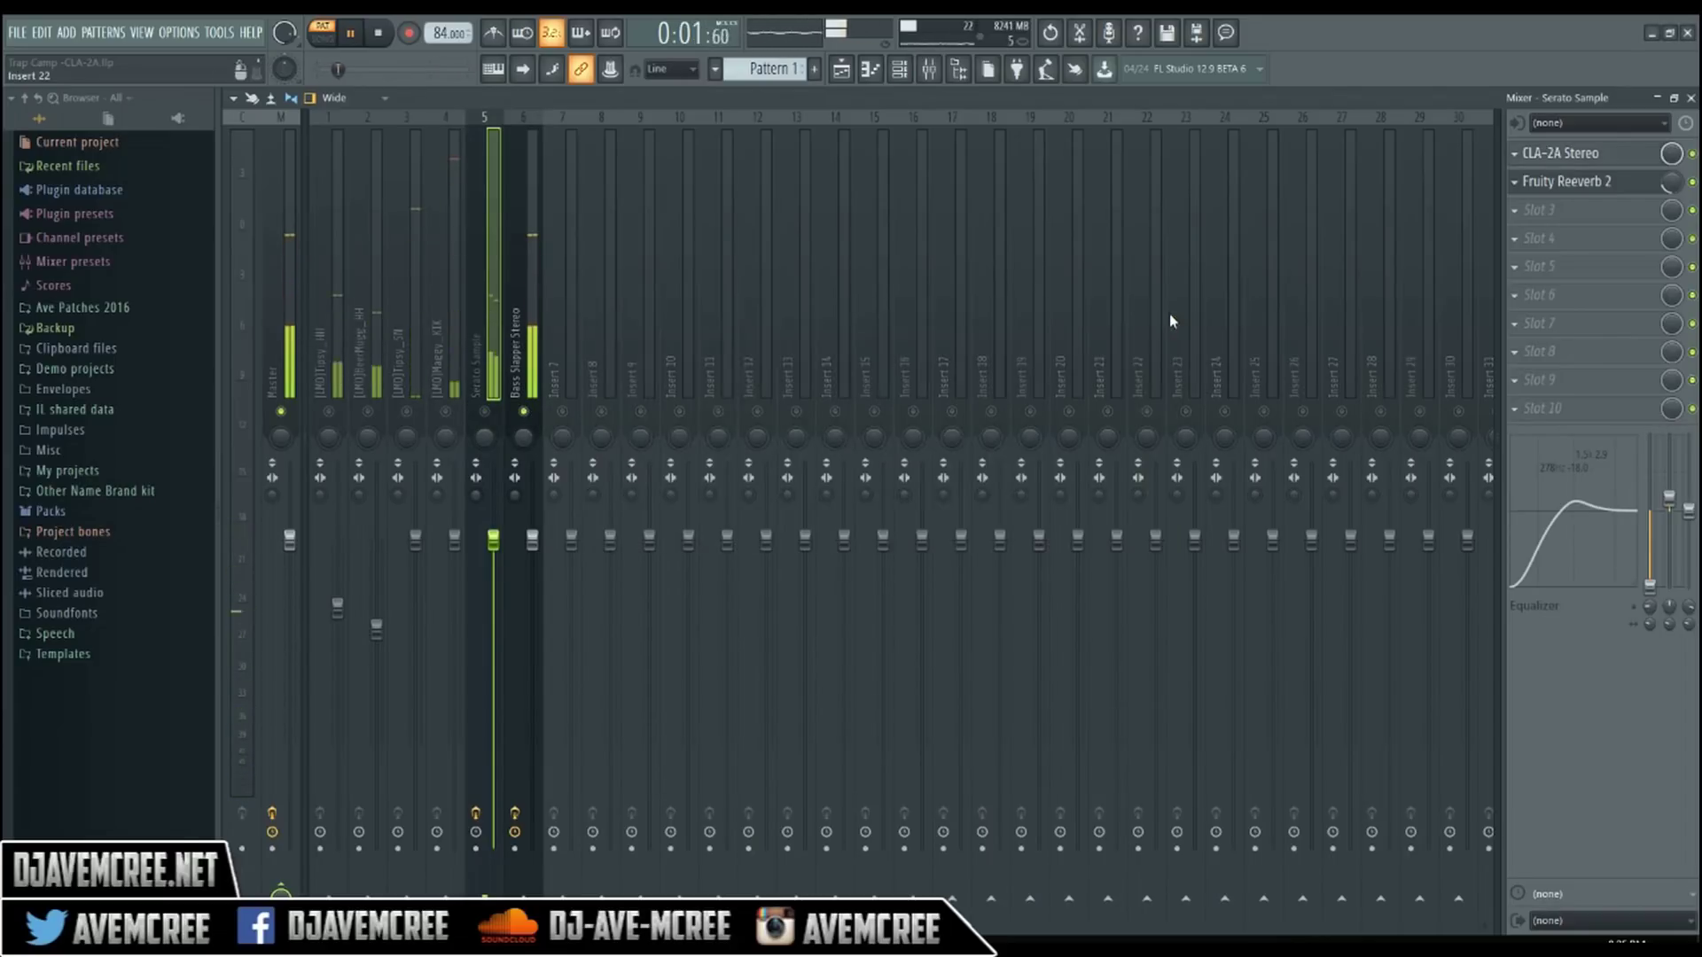
left_click(510, 314)
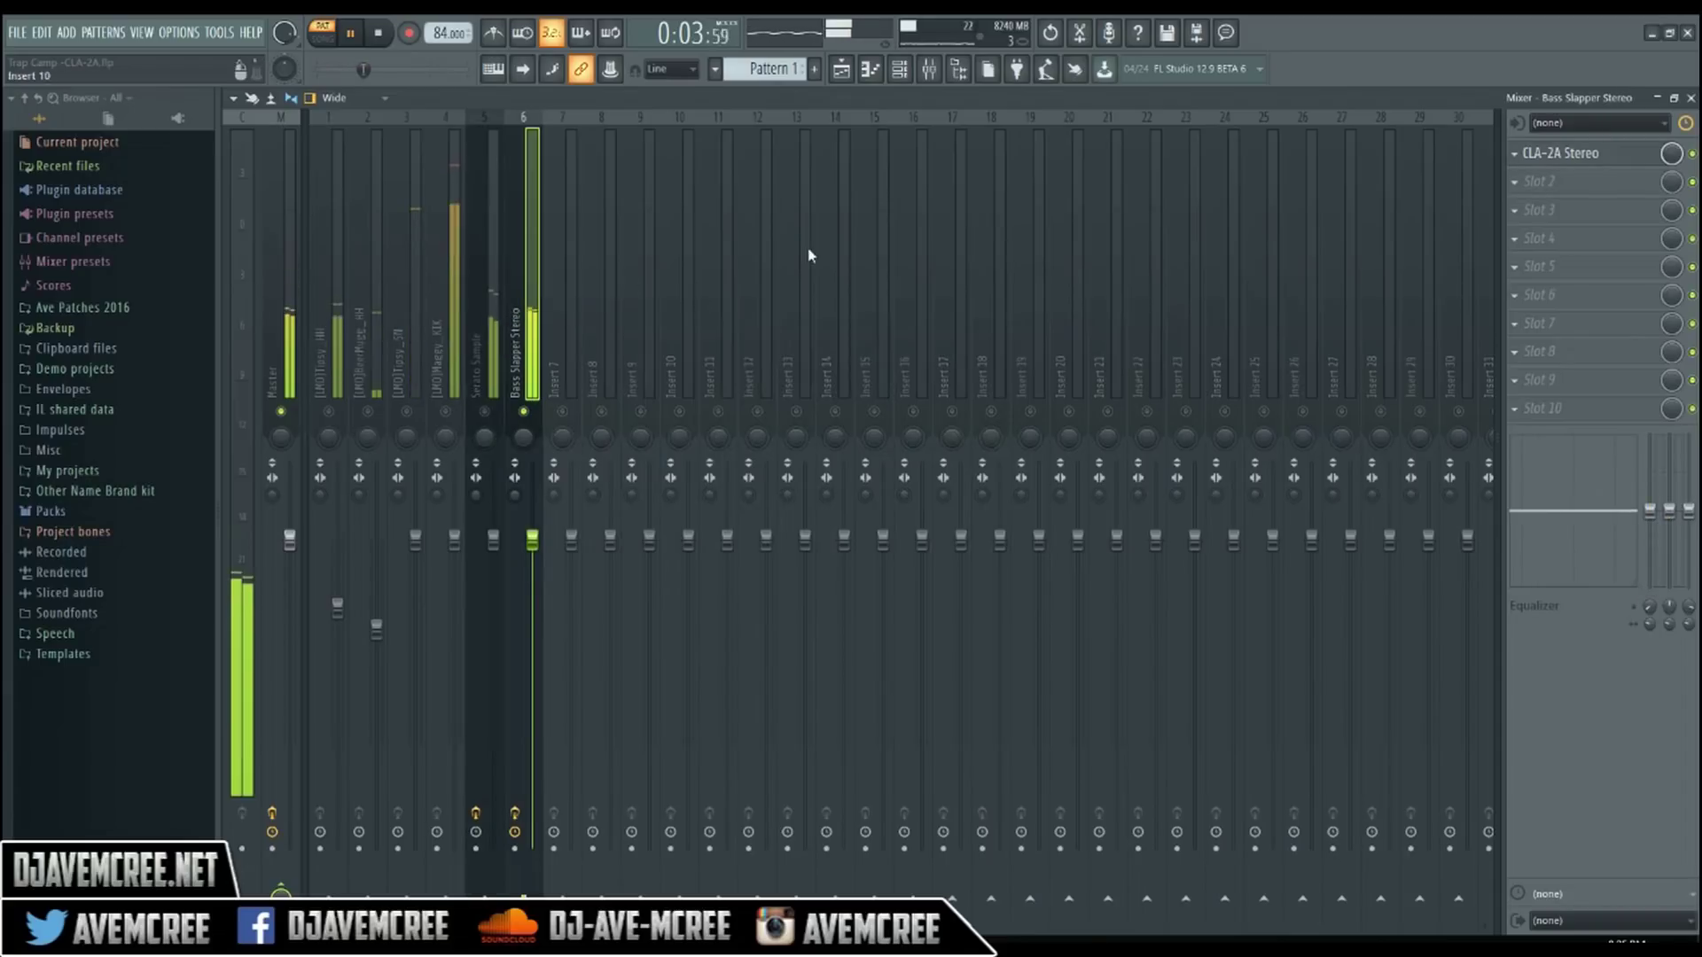
left_click(1619, 161)
left_click(1619, 161)
left_click(1619, 161)
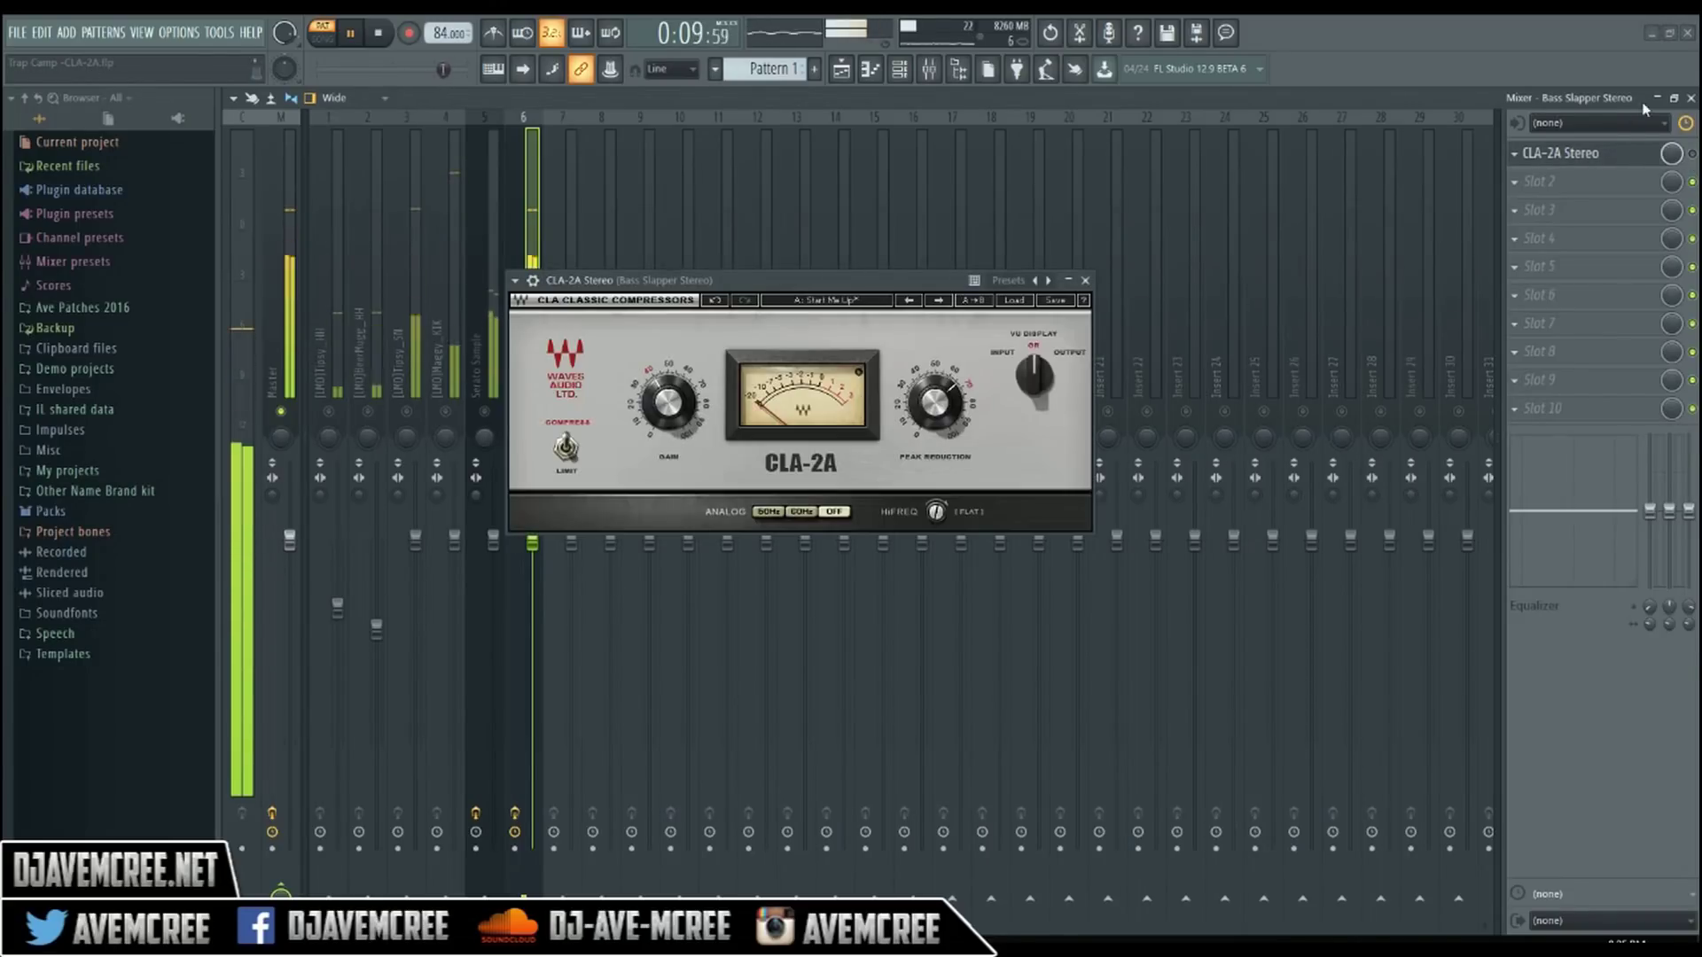
Step: Examine the Bass Slapper Stereo notes in the piano roll with the compressor window moved aside, and return to the mixer
left_click(1690, 97)
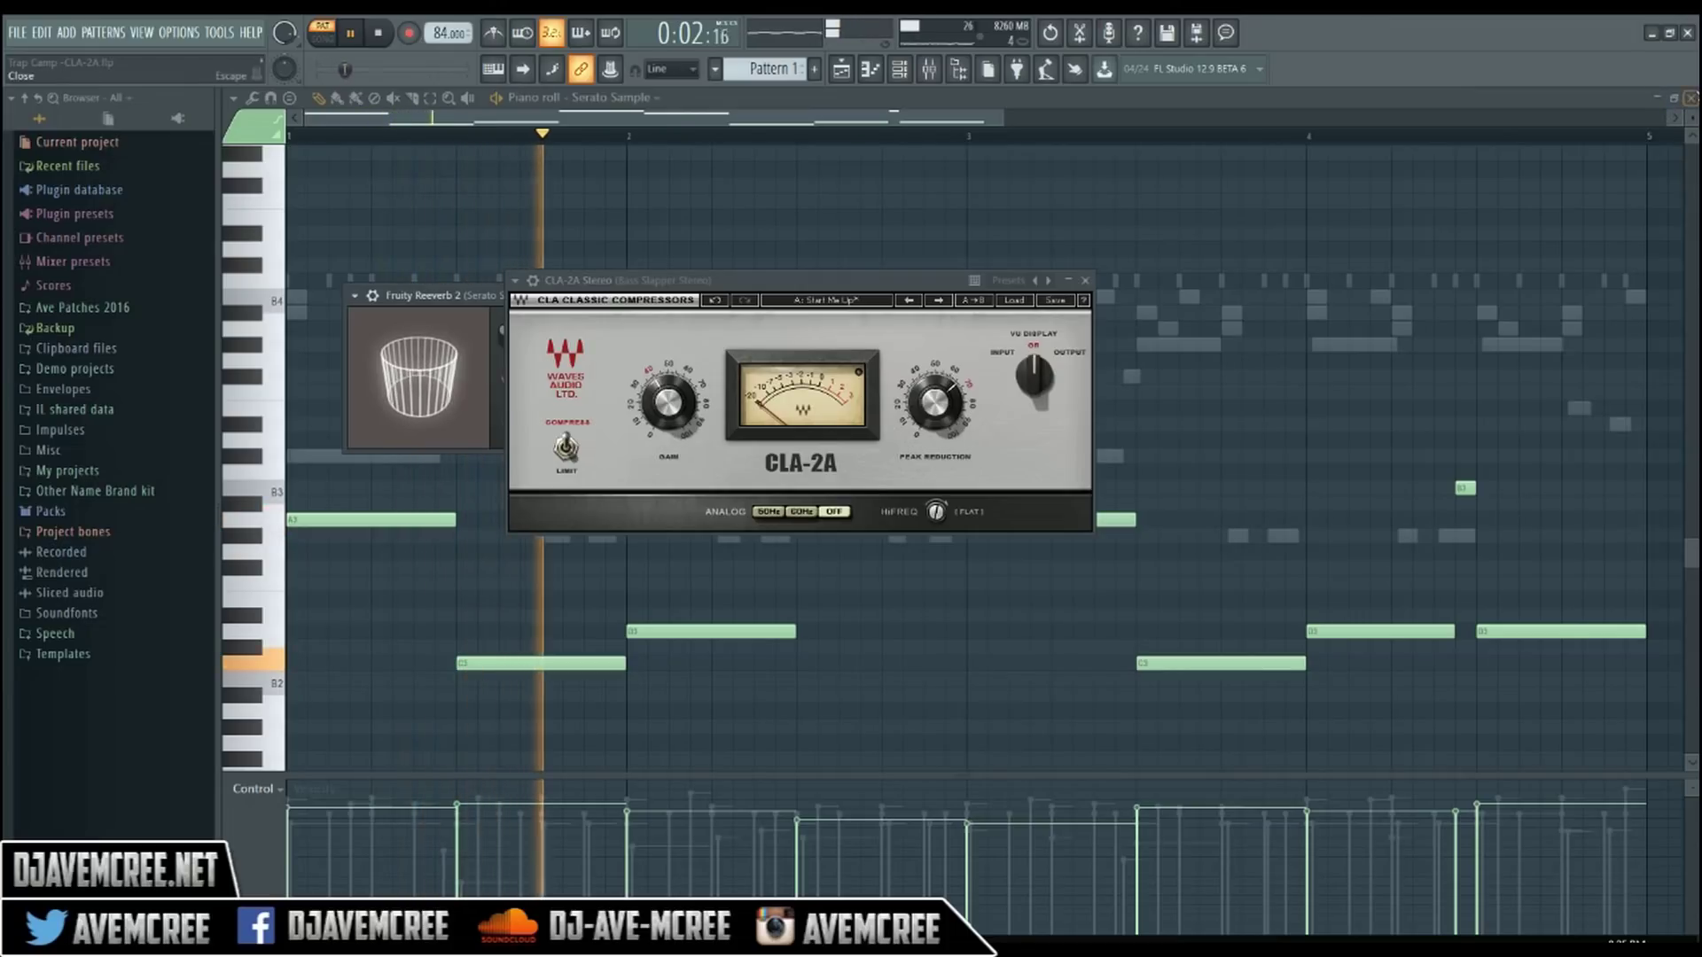
left_click(1691, 97)
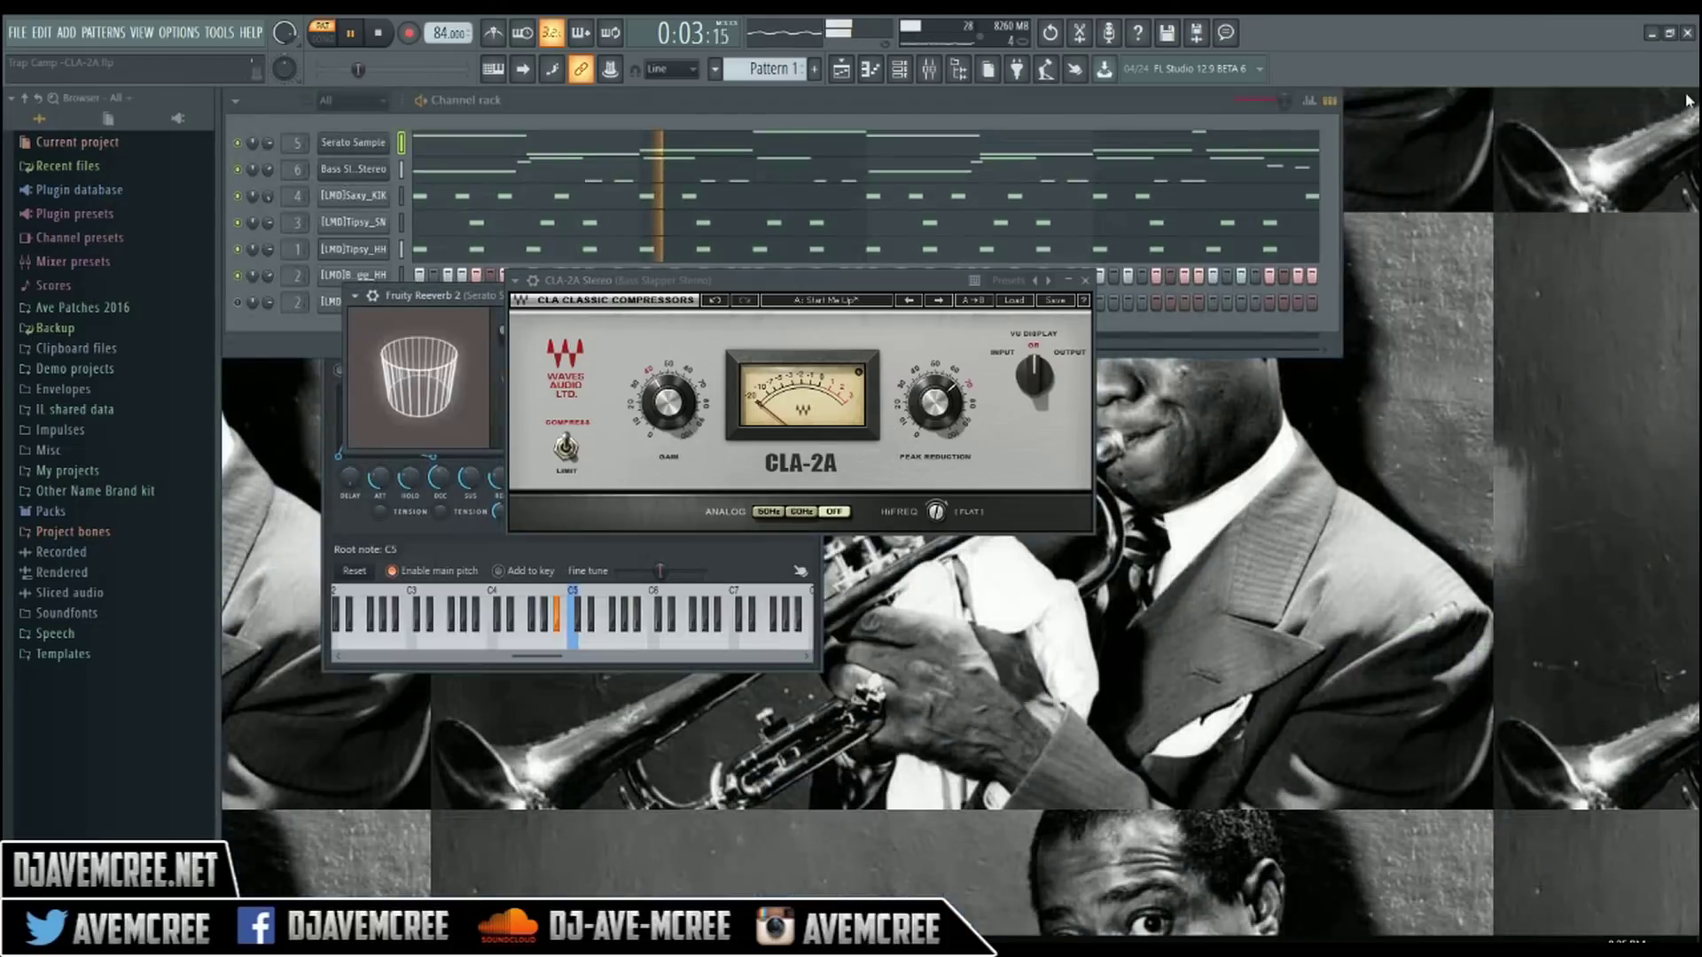
left_click(556, 169)
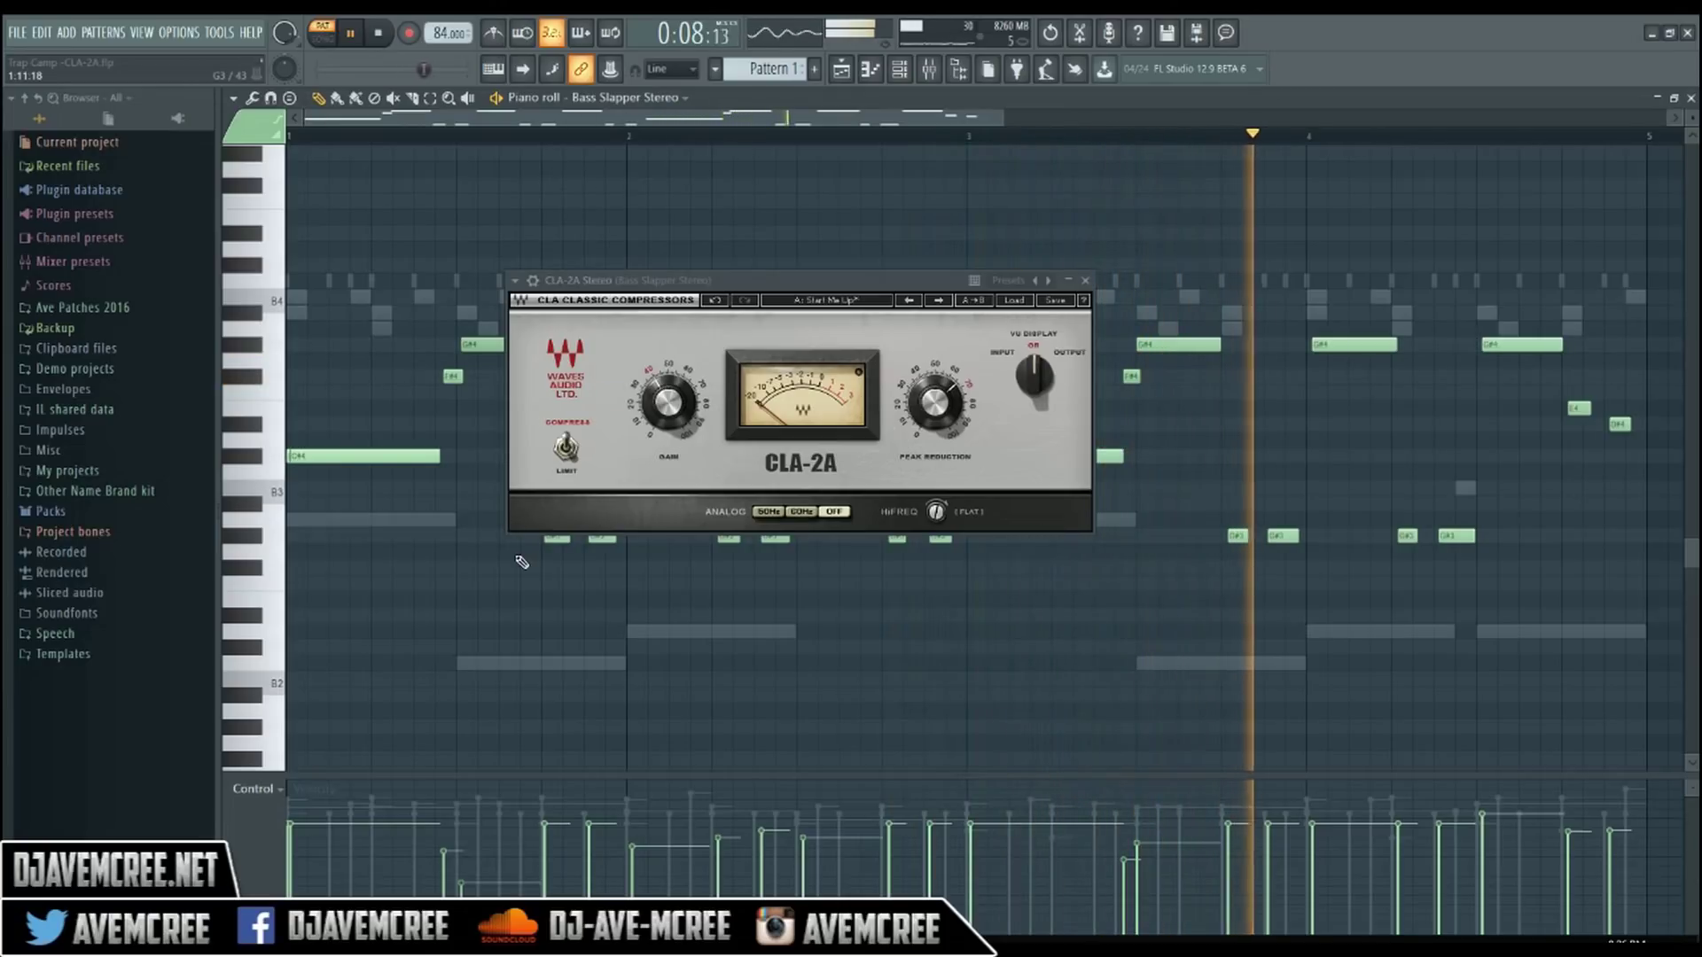
left_click_drag(755, 286, 833, 339)
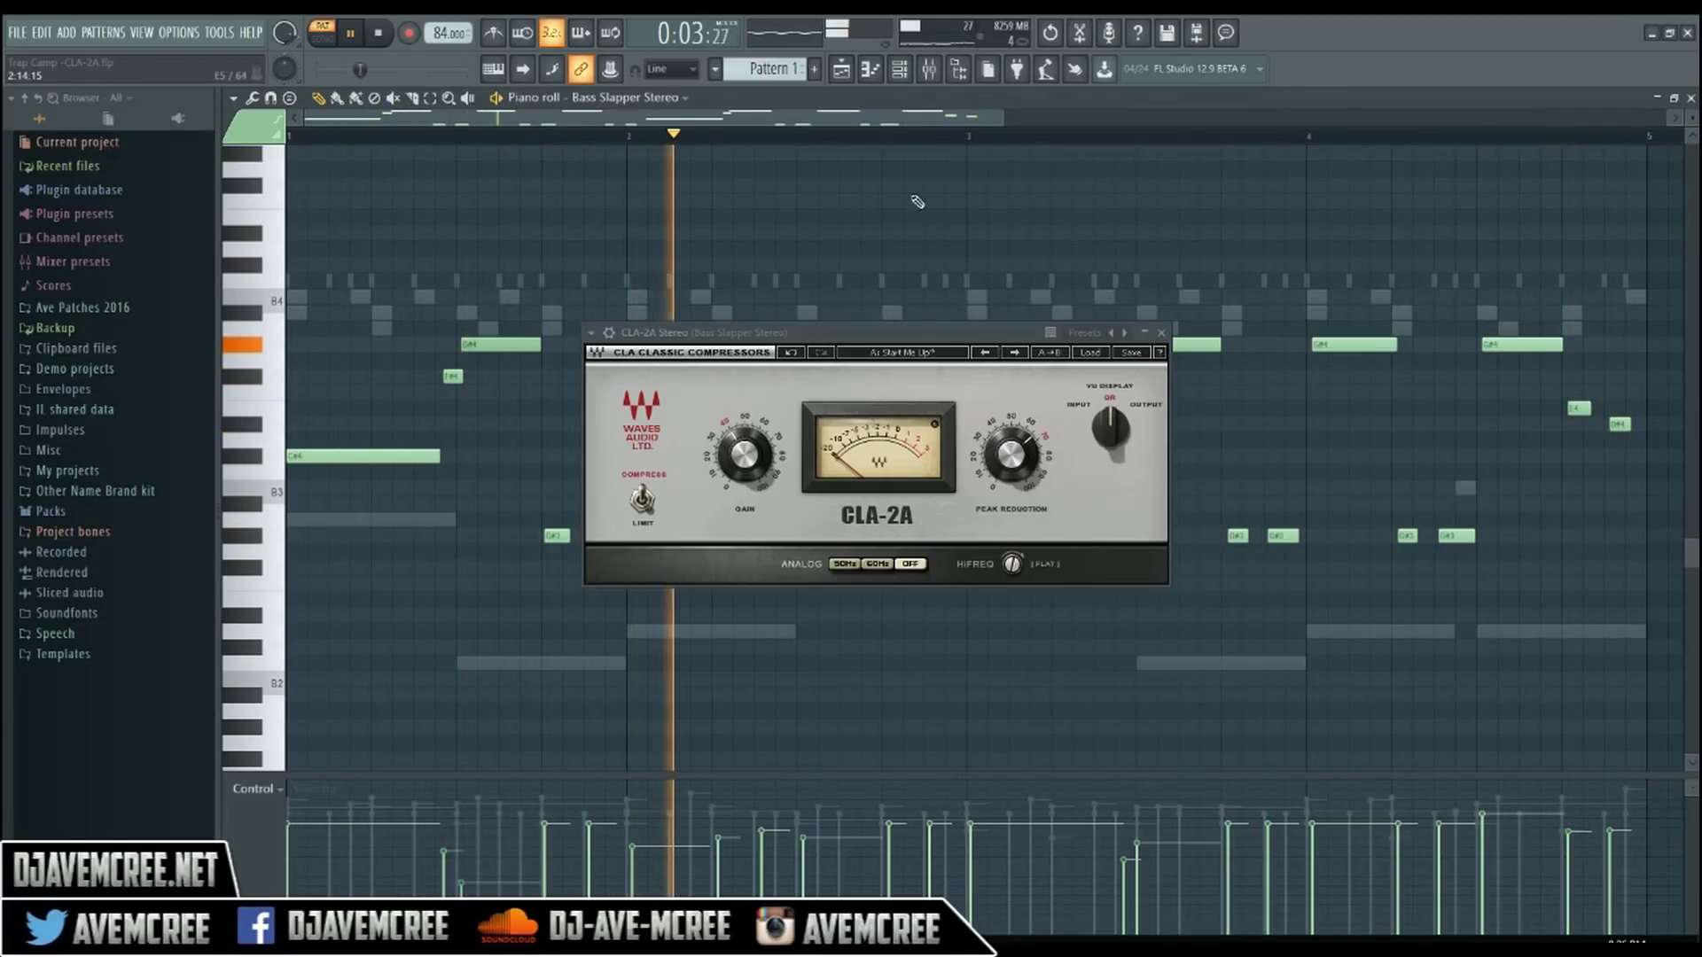
left_click(931, 73)
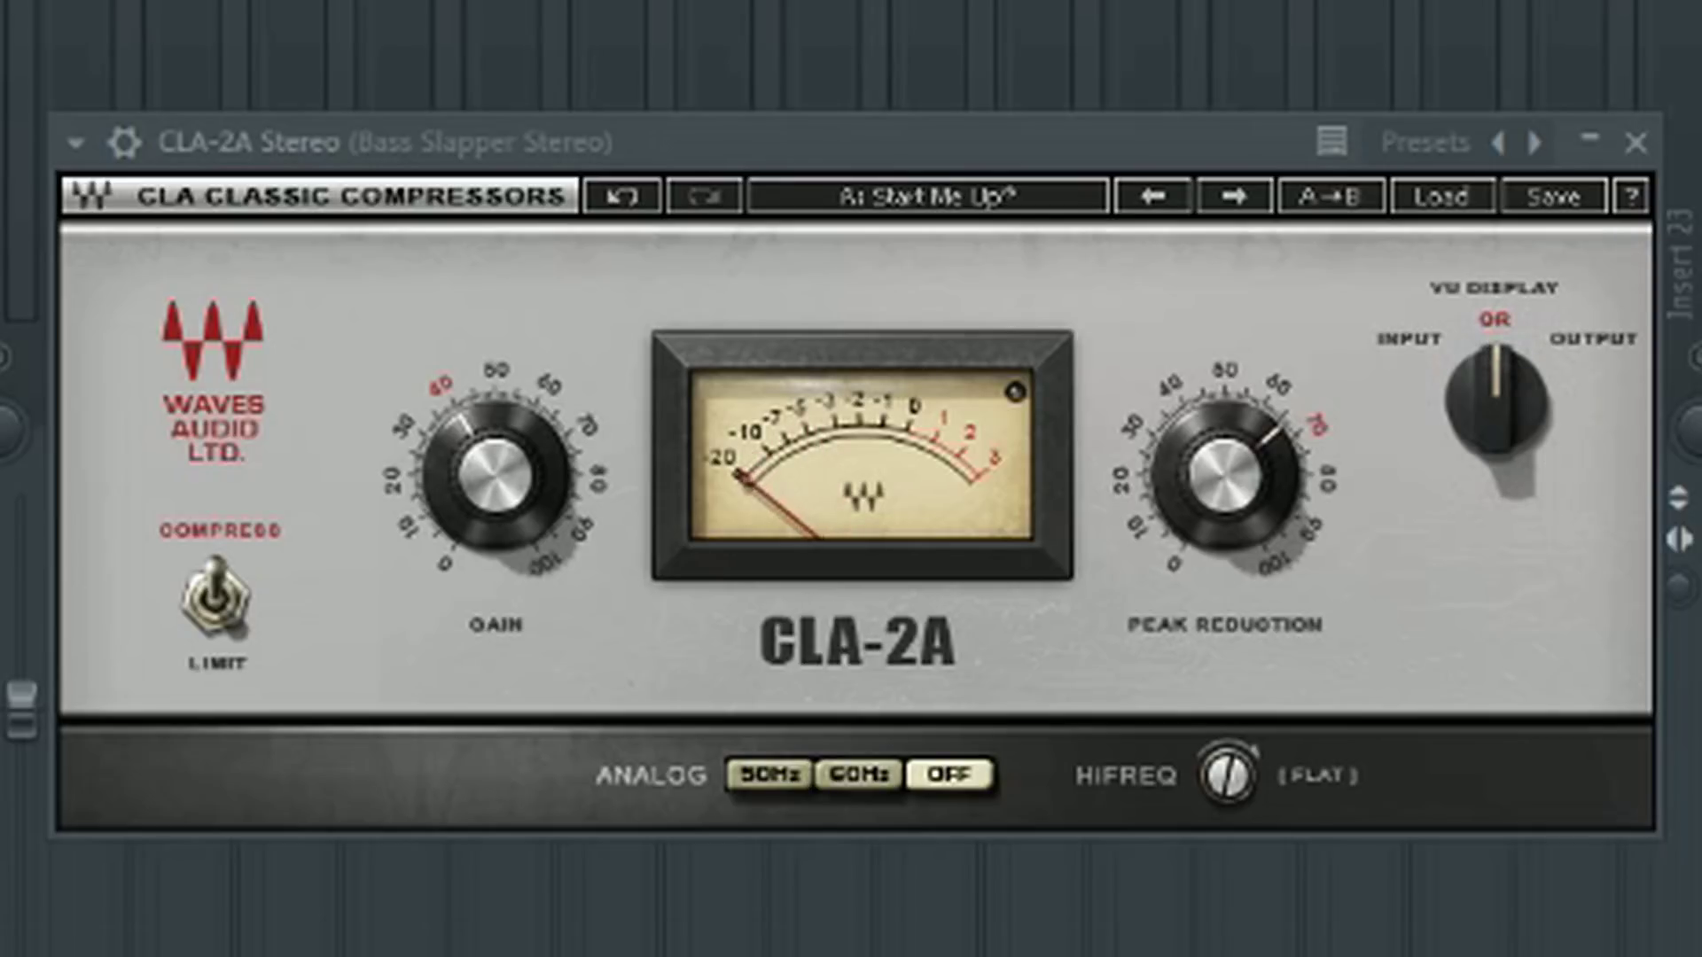
Step: Check the bass compressor's input and output levels with the VU display, and return it to gain reduction
left_click(1496, 402)
left_click(1496, 401)
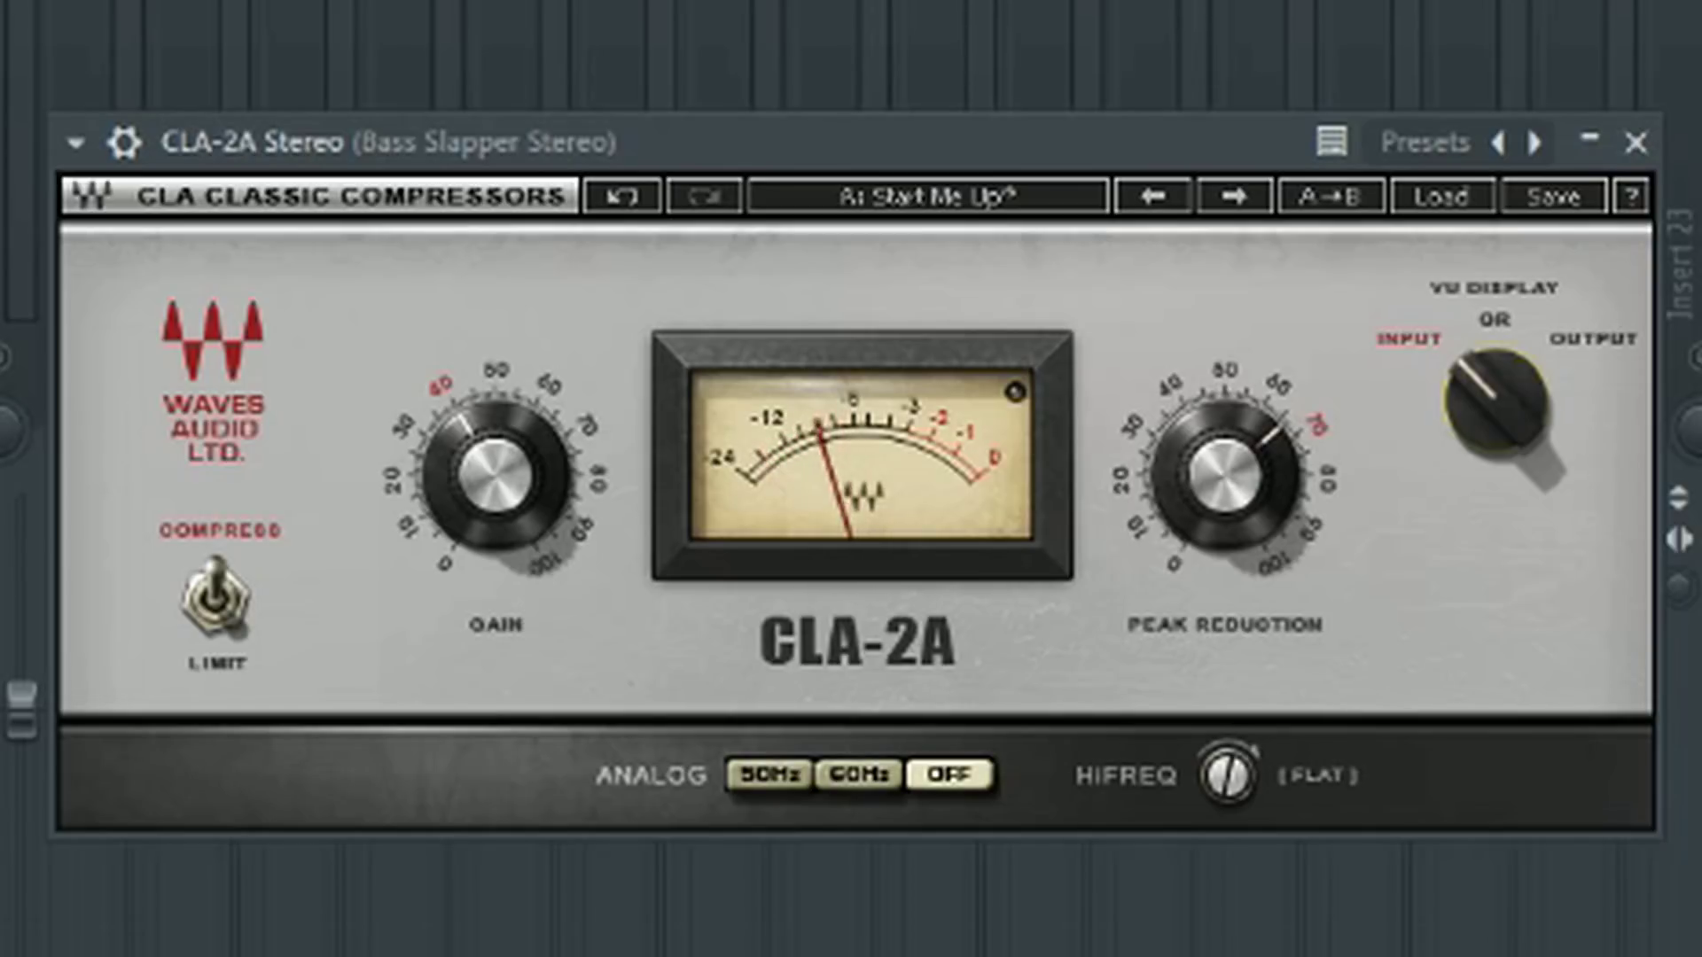
left_click(1499, 398)
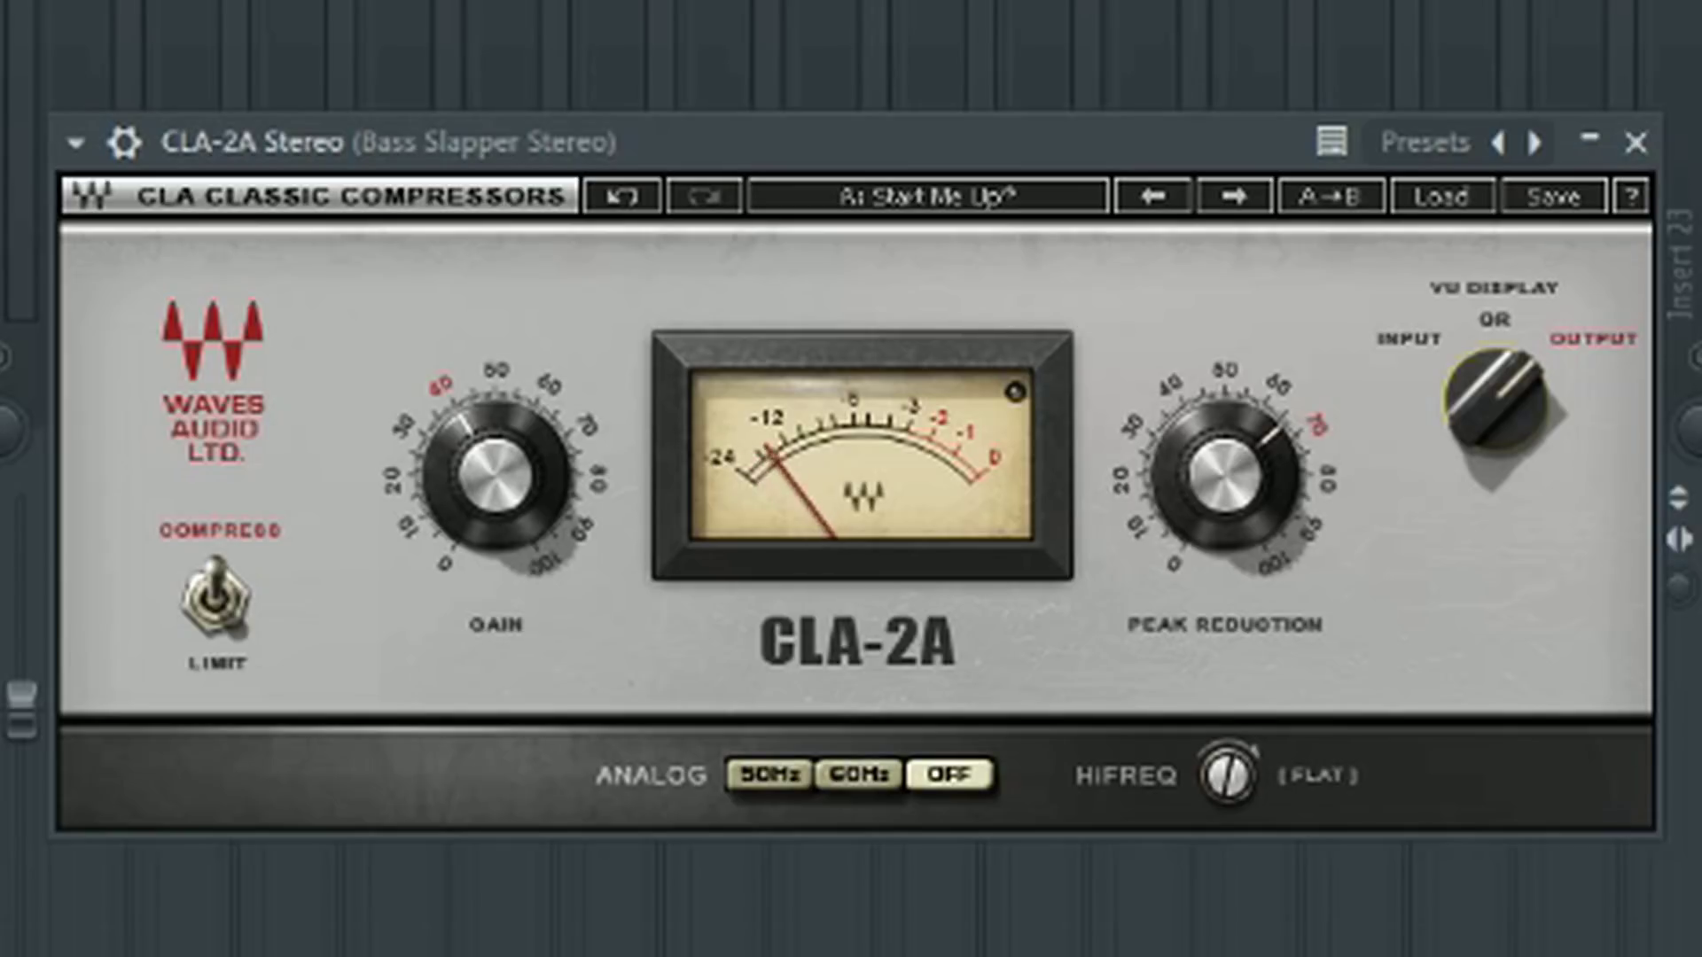
left_click(1499, 399)
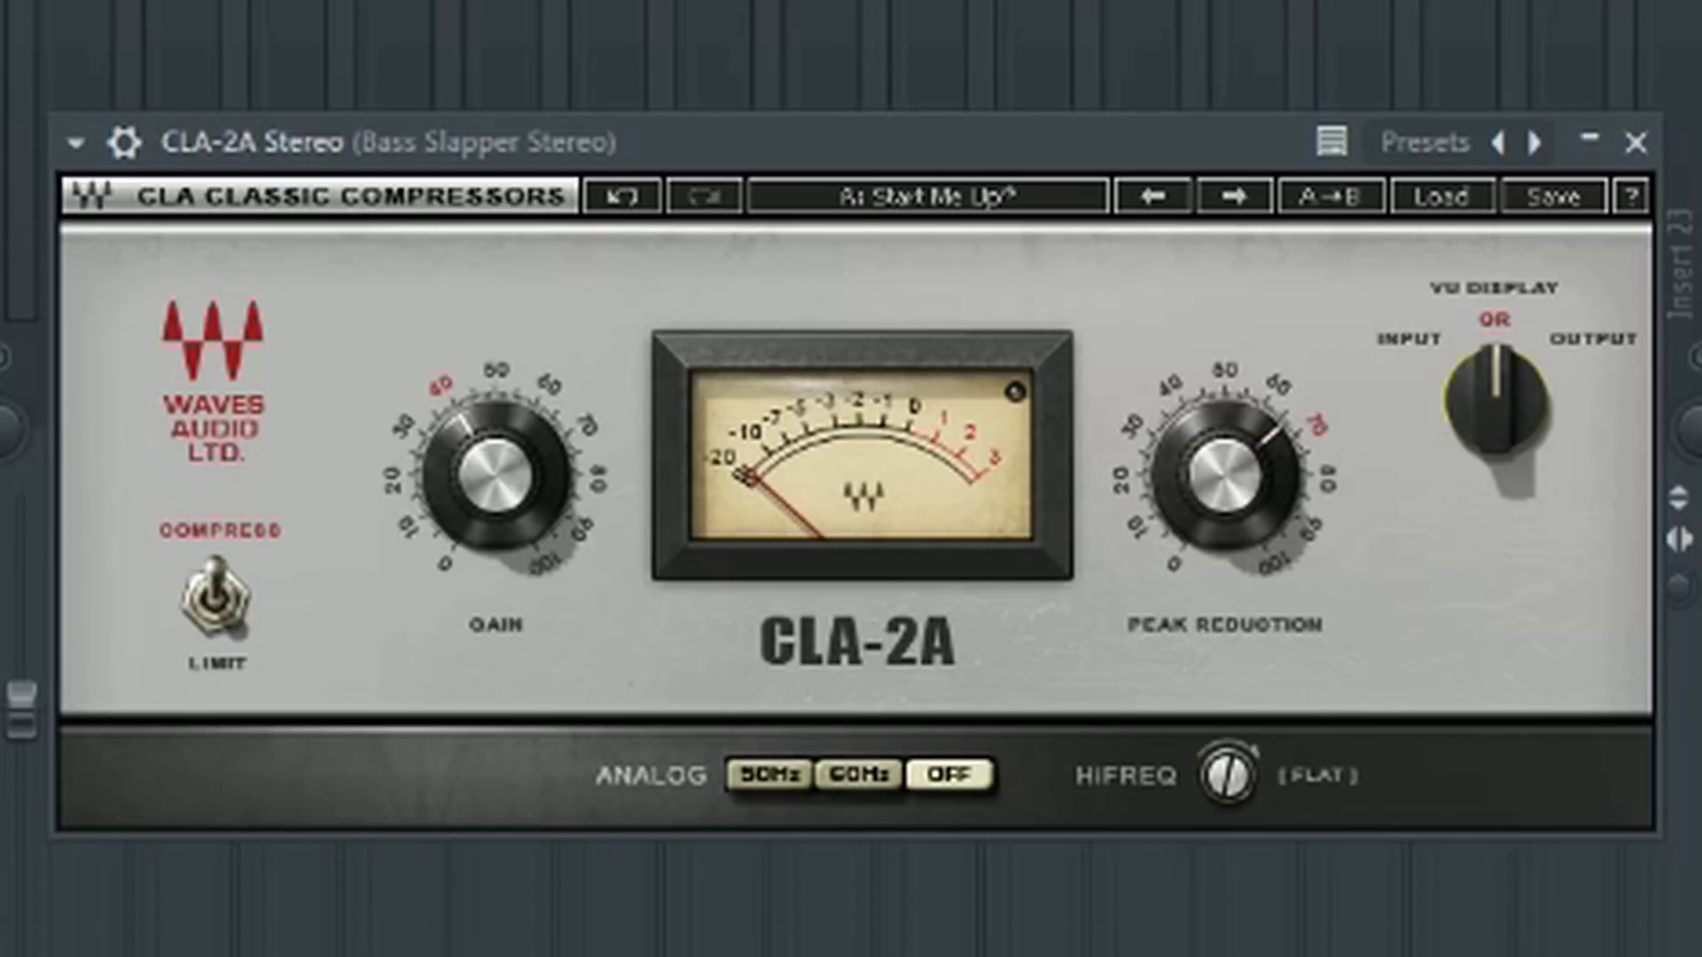
Step: Try the 60Hz analog setting on the bass compressor and set it to 50Hz
left_click(872, 774)
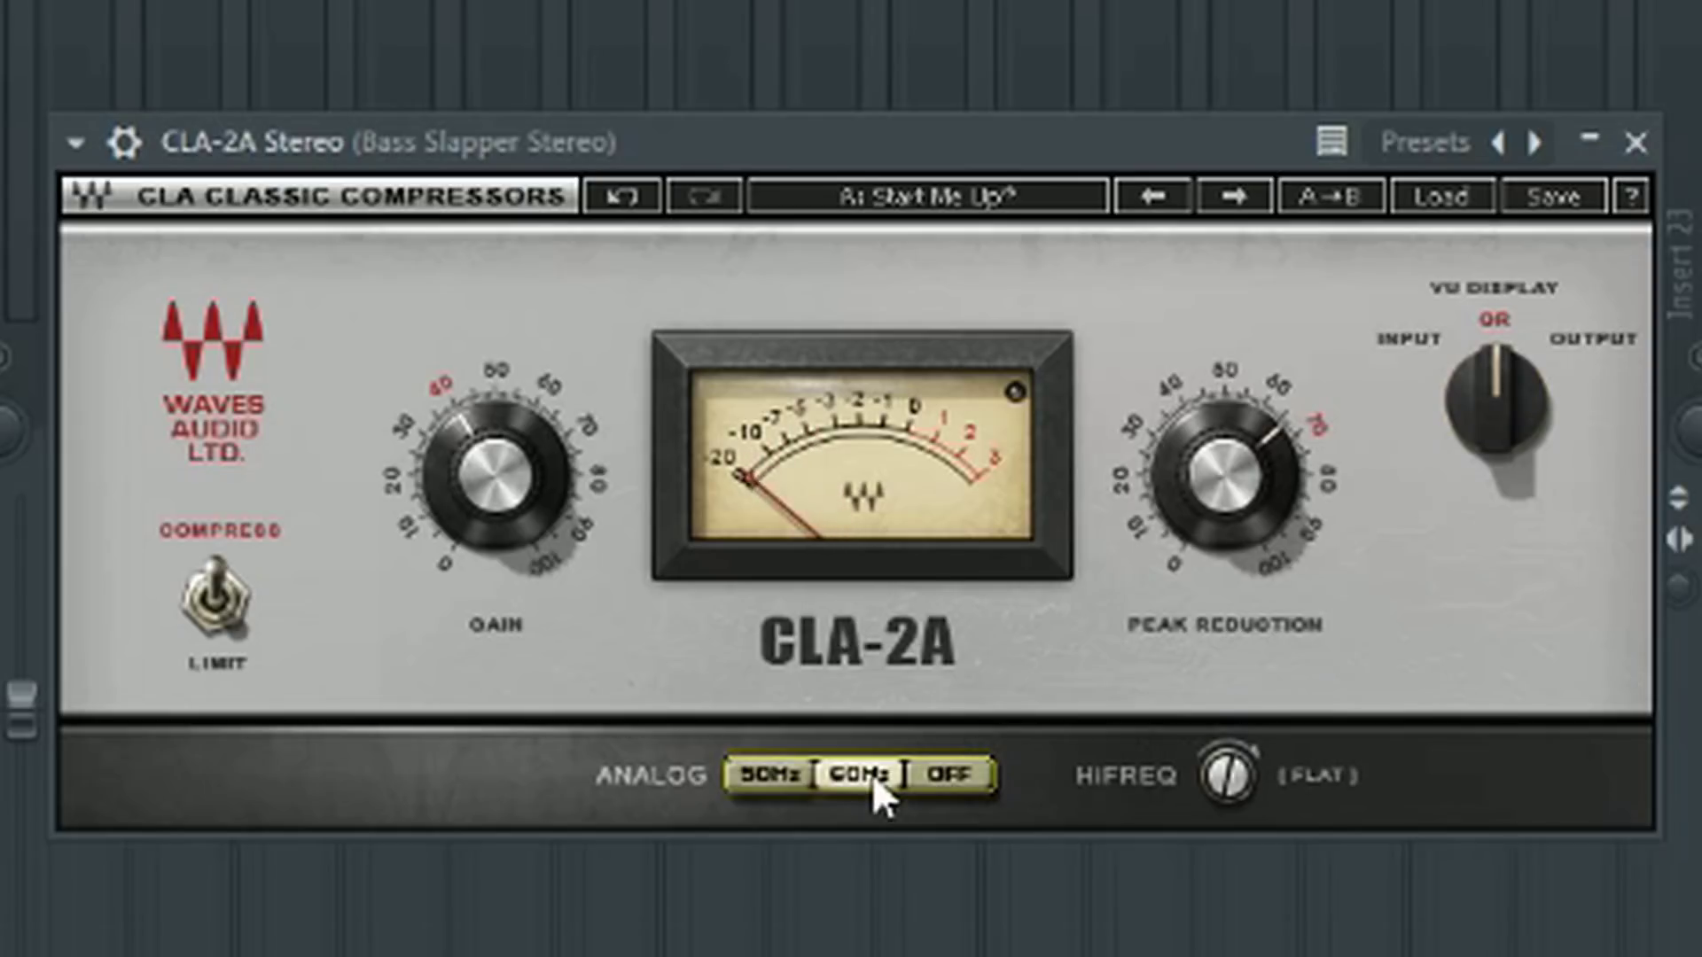
left_click(782, 780)
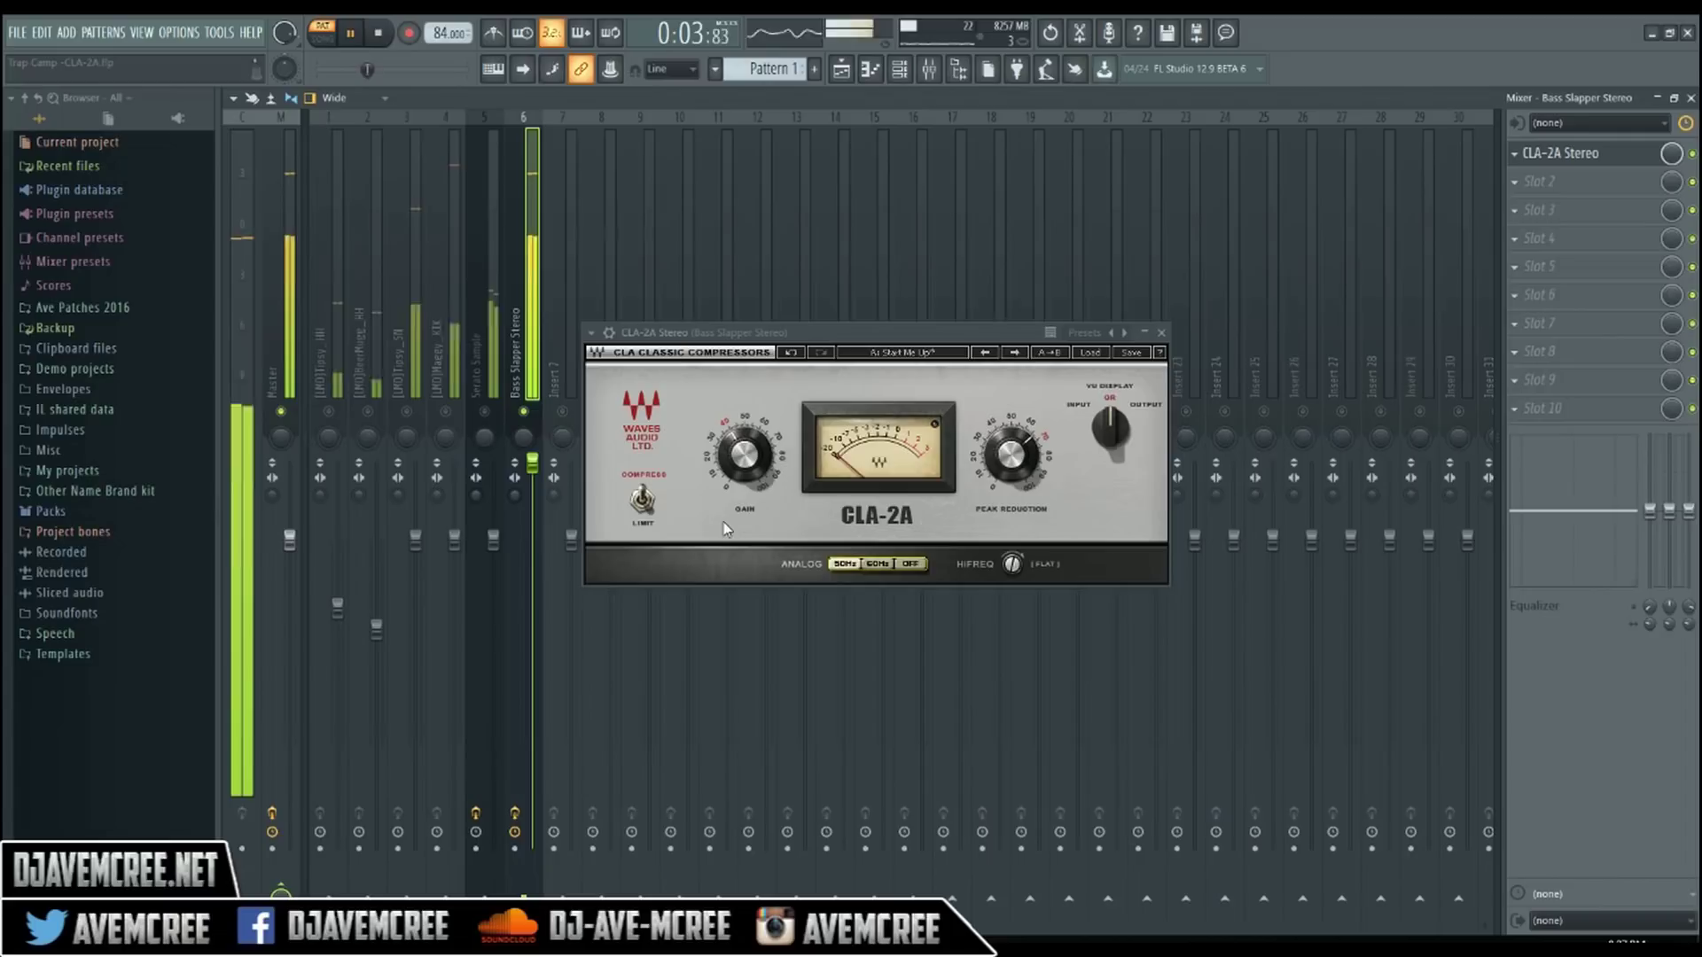
Step: Lower the Bass Slapper Stereo fader to match the Serato Sample fader and cancel the solo so all mixer tracks play
left_click_drag(537, 469, 534, 541)
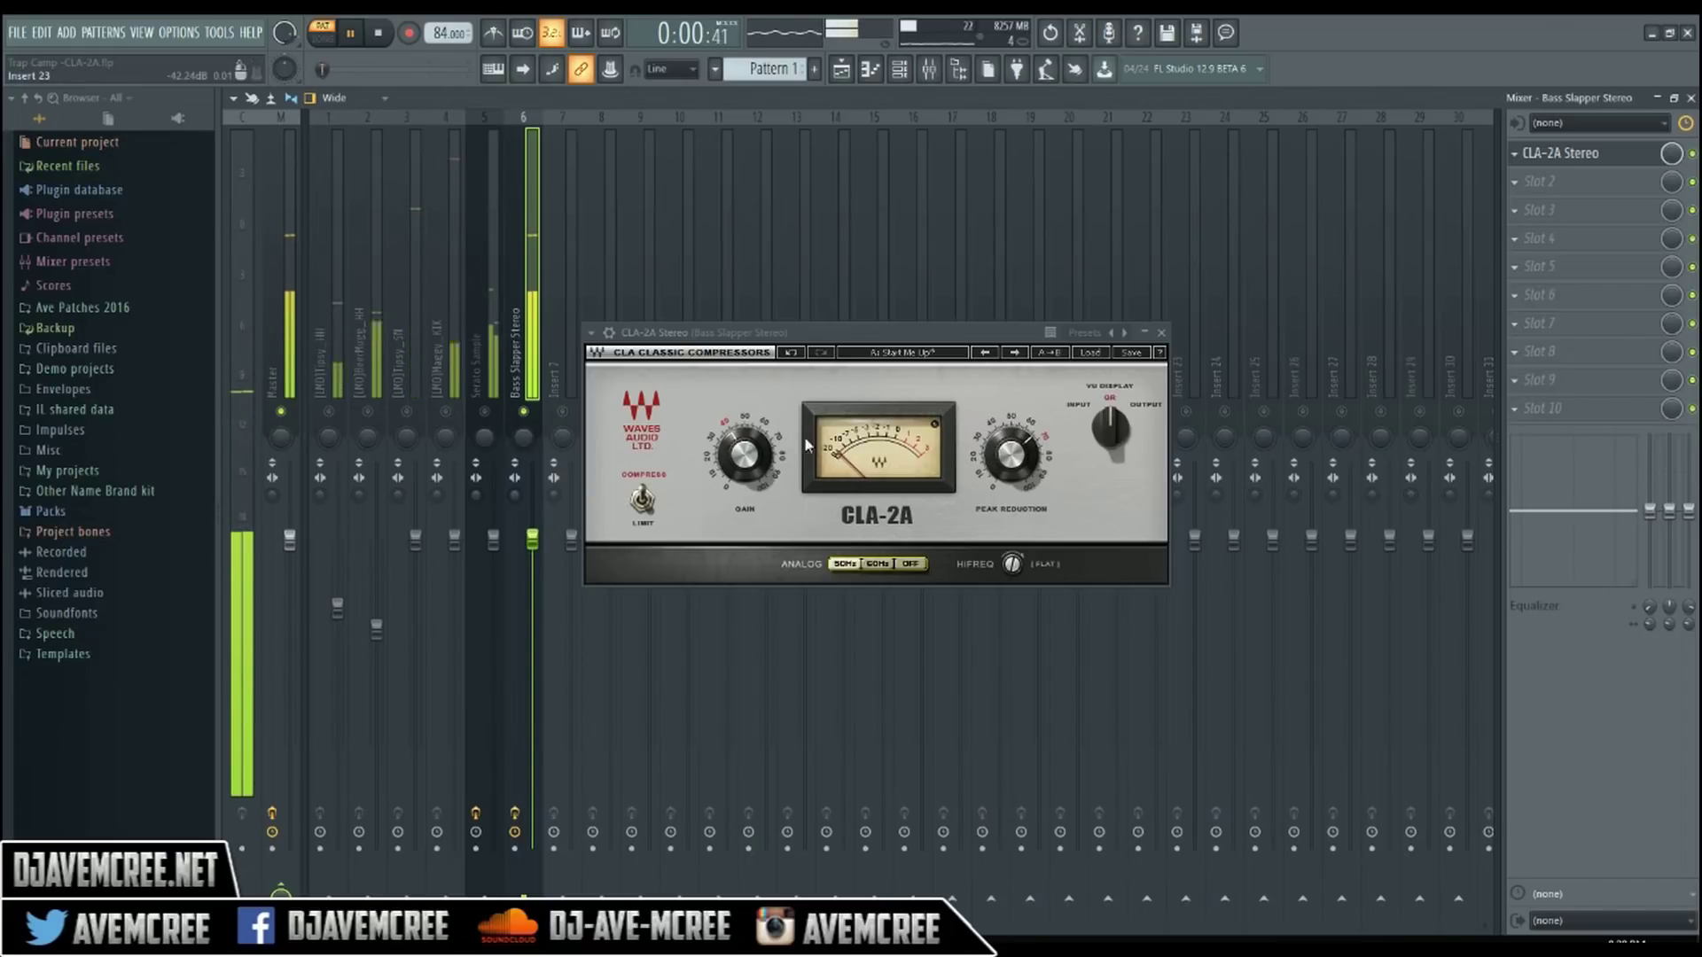
right_click(496, 414)
right_click(496, 414)
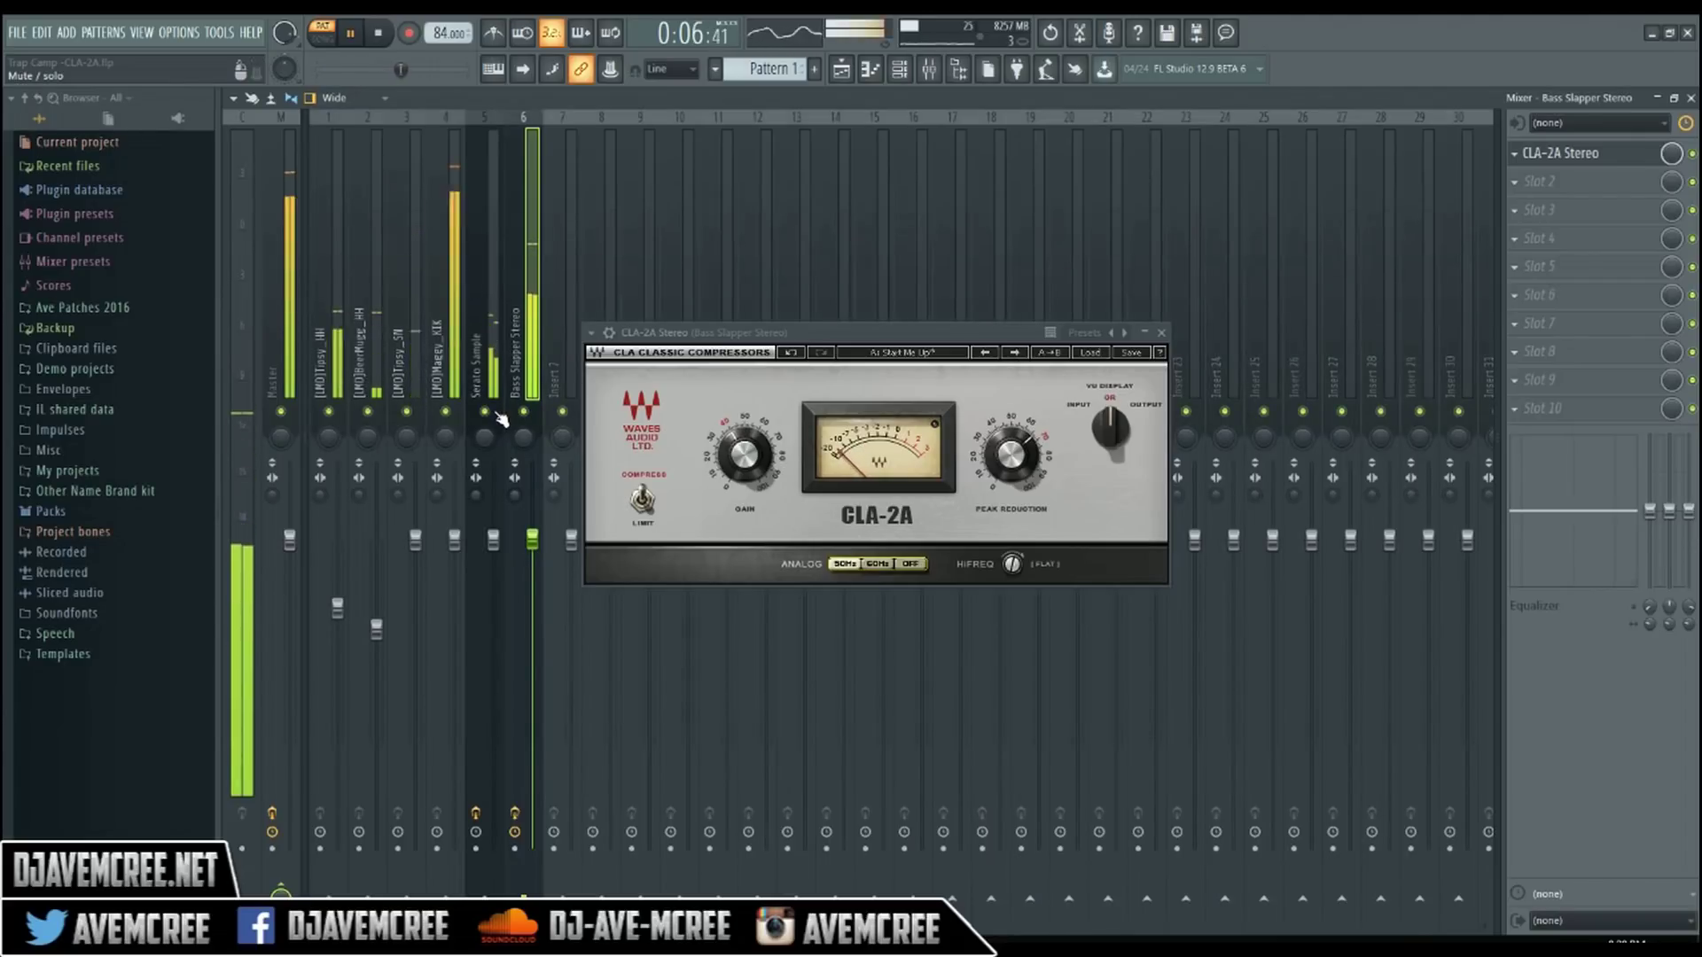